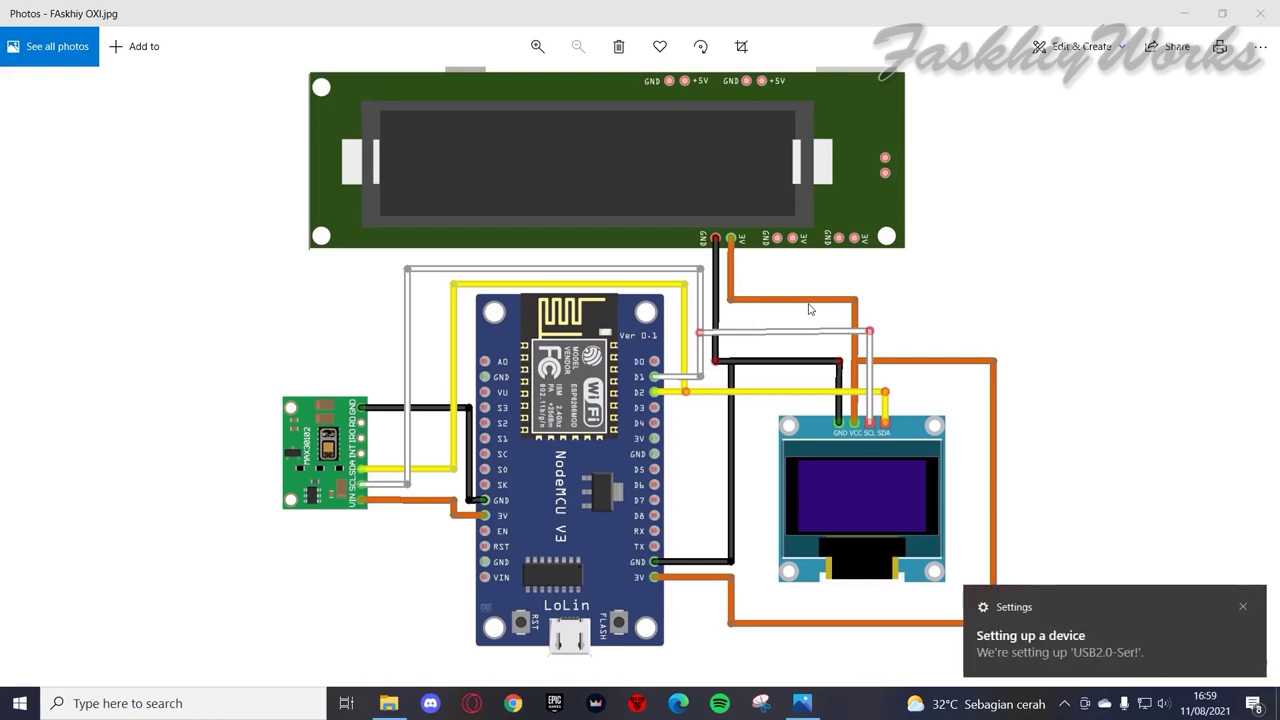
- Check the newly connected USB2.0-Ser! device in the Bluetooth & other devices settings, and close the settings
left_click(1100, 640)
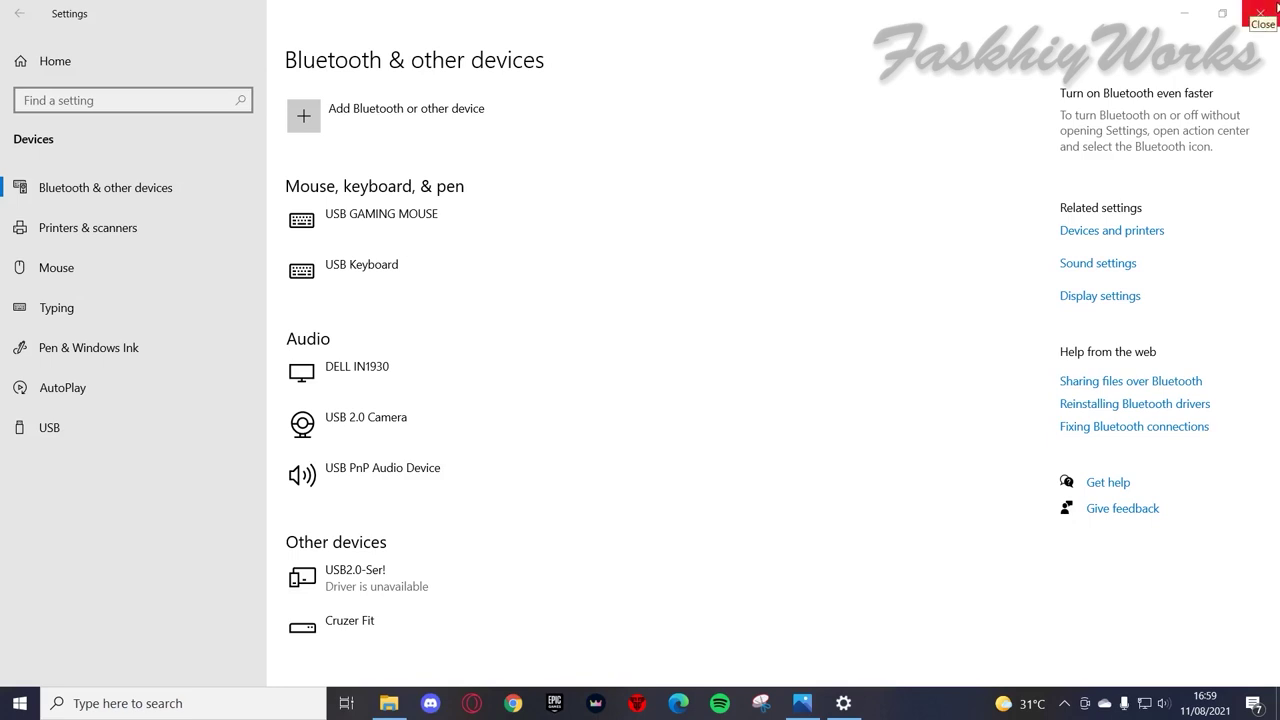
left_click(1258, 10)
- Open Device Manager from This PC's system properties and select the USB2.0-Ser! entry under Other devices
left_click(14, 706)
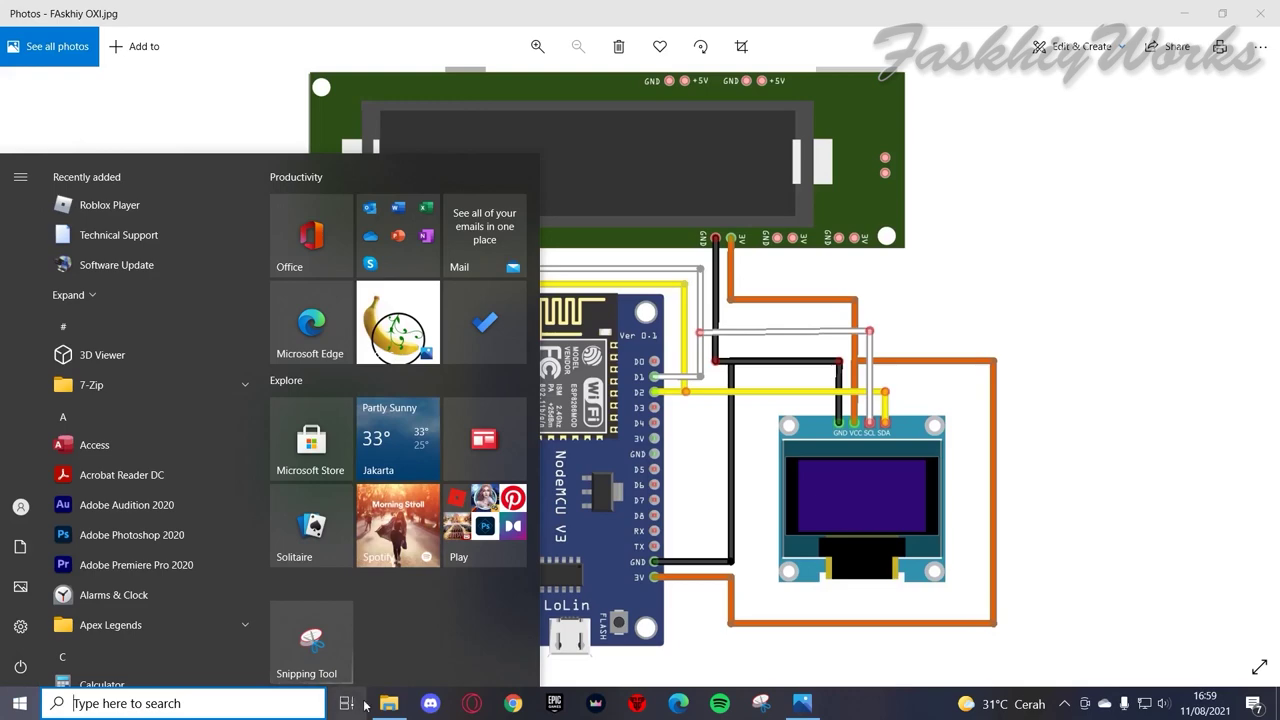
left_click(395, 706)
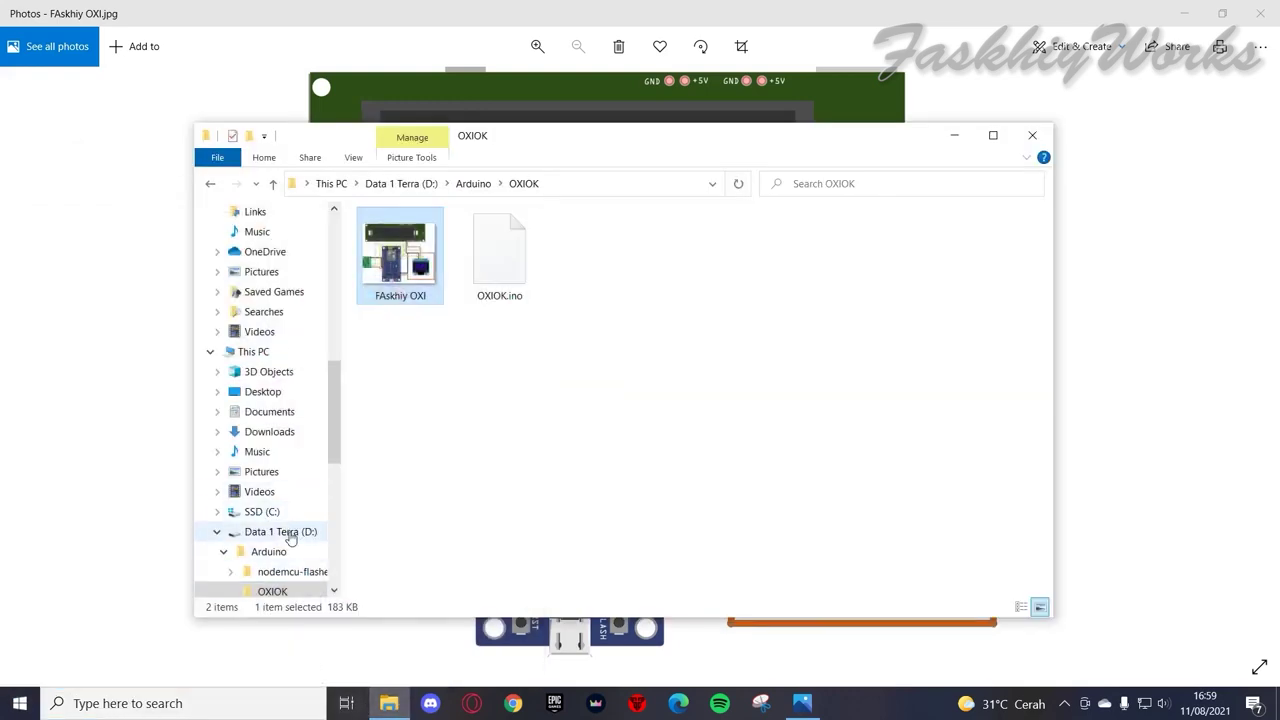
scroll(290, 539, "up", 1)
scroll(290, 539, "up", 5)
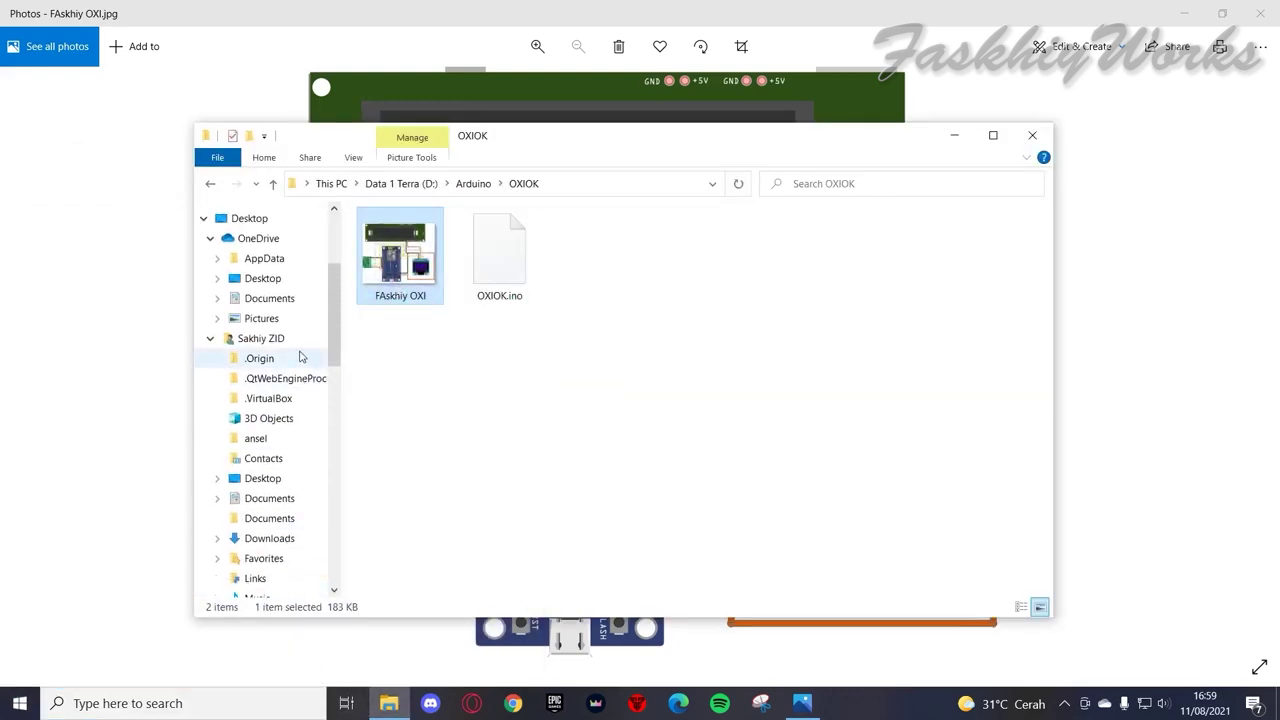
scroll(262, 245, "down", 5)
right_click(280, 451)
left_click(300, 443)
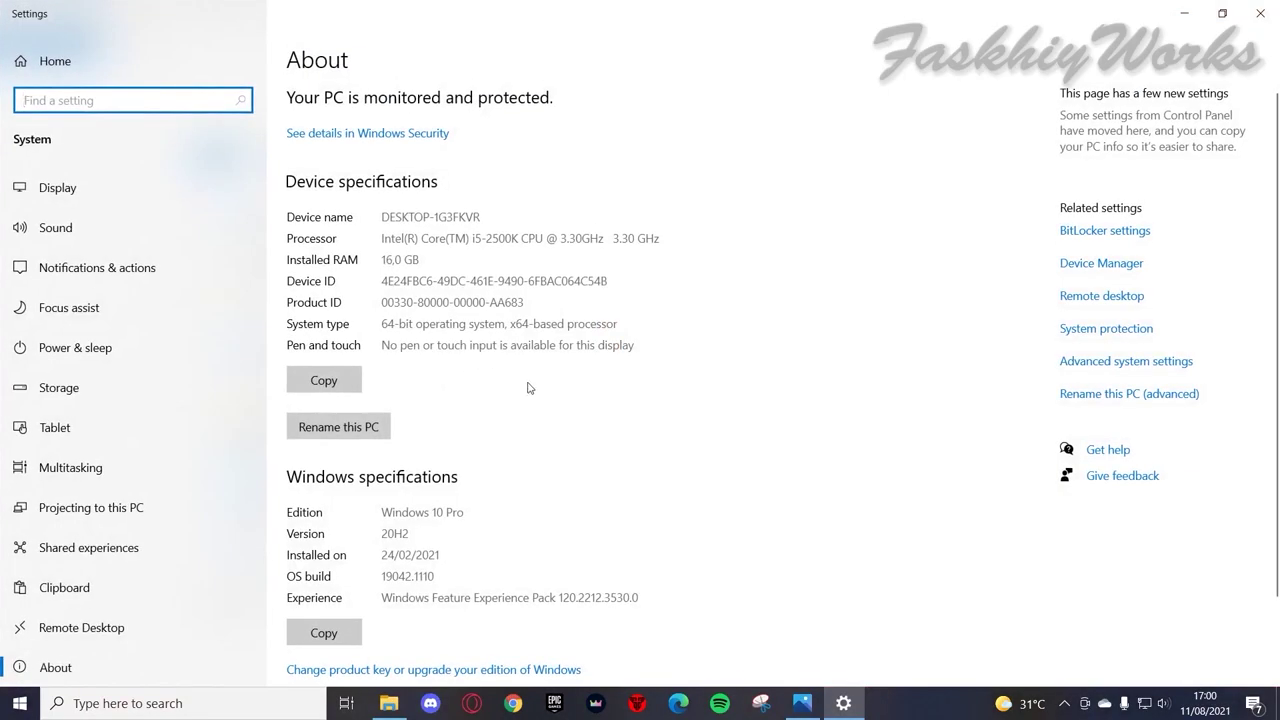
left_click(1110, 264)
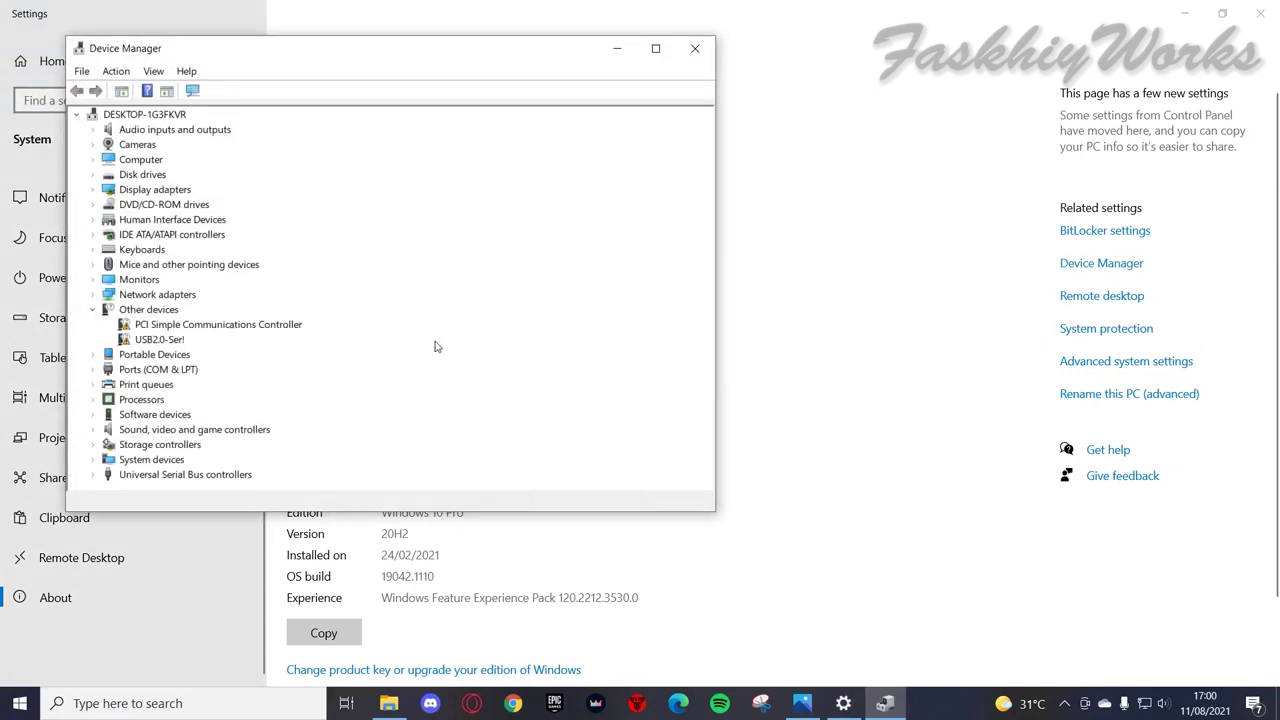
left_click(160, 340)
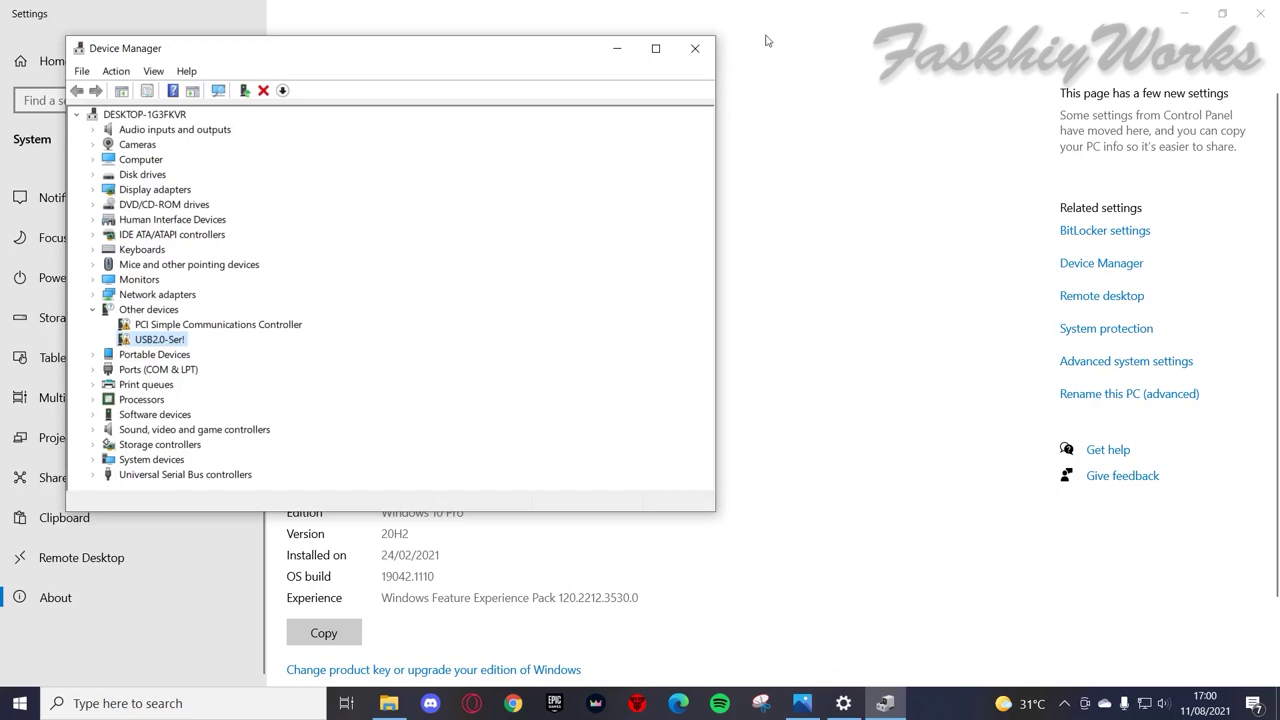
- Switch to Chrome and open google.com
left_click(517, 707)
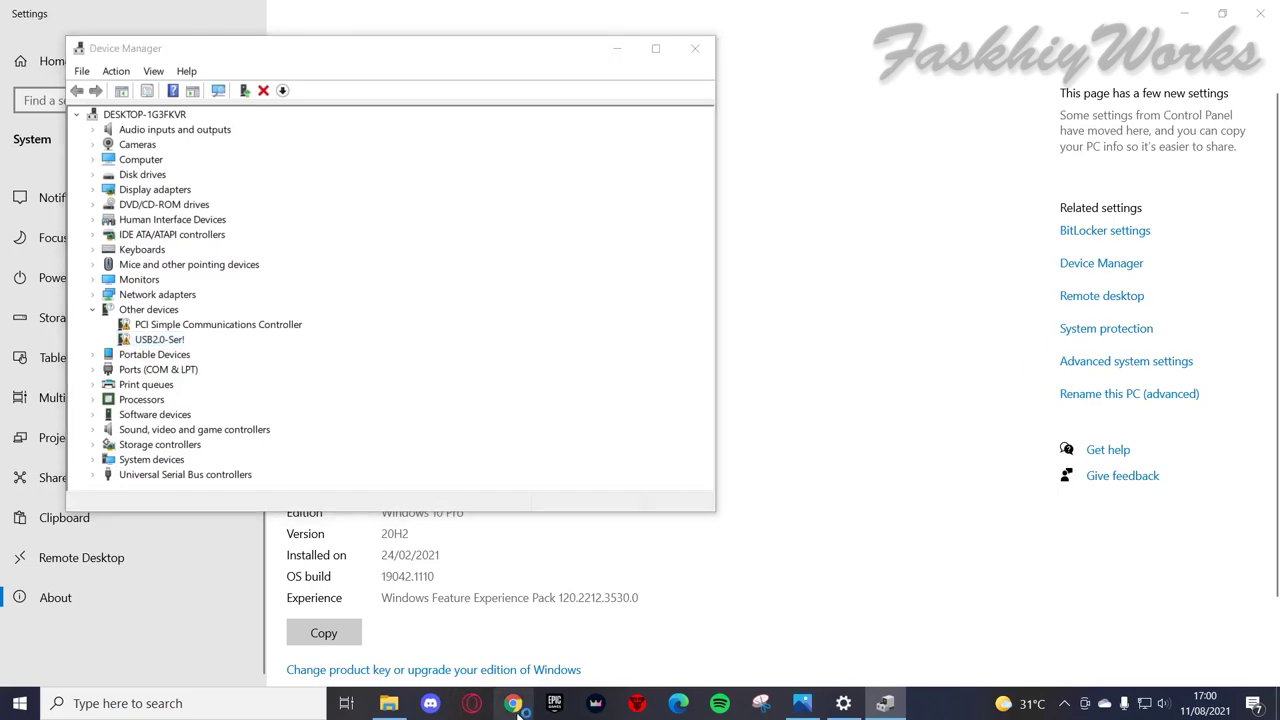
left_click(380, 47)
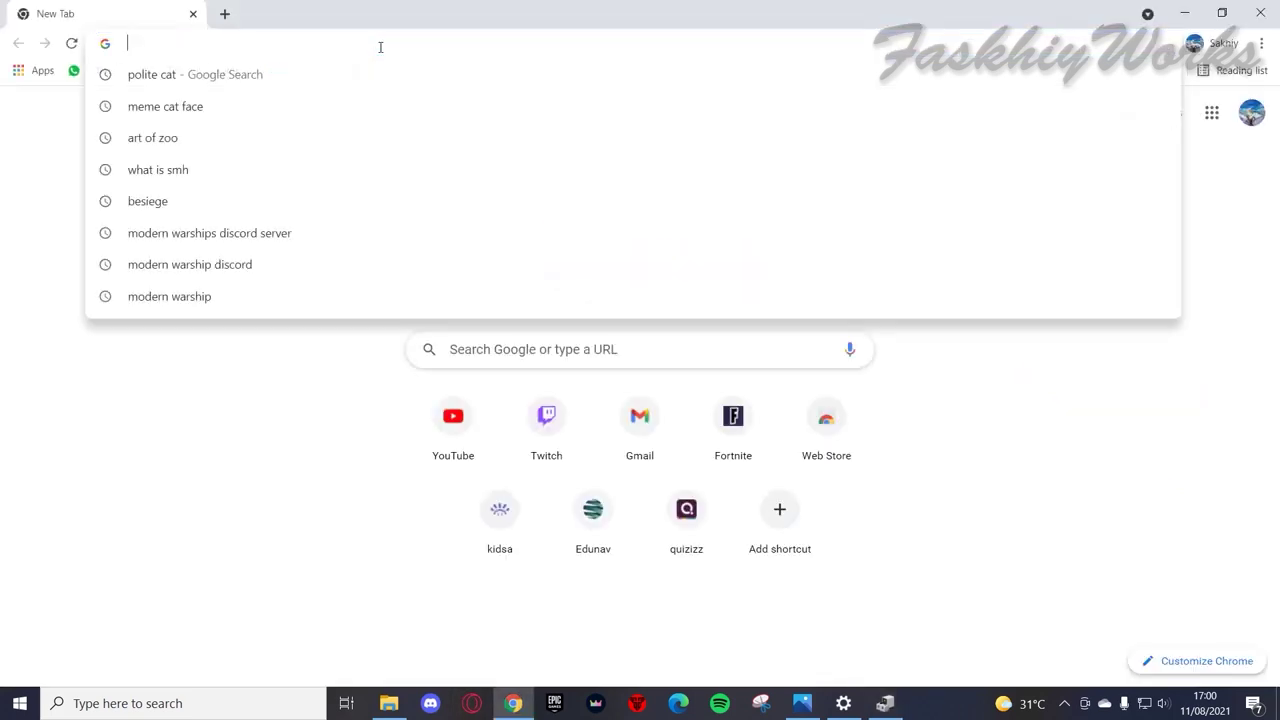
type("goo")
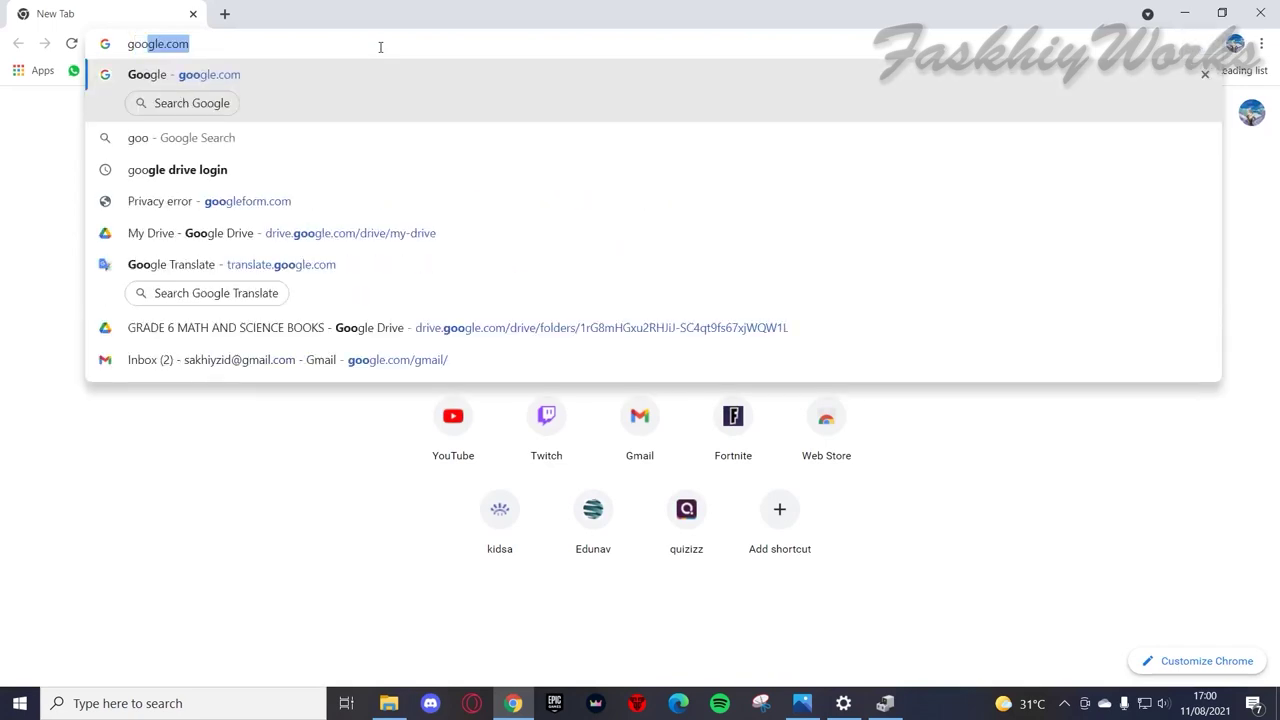
type("gle.com")
key("Return")
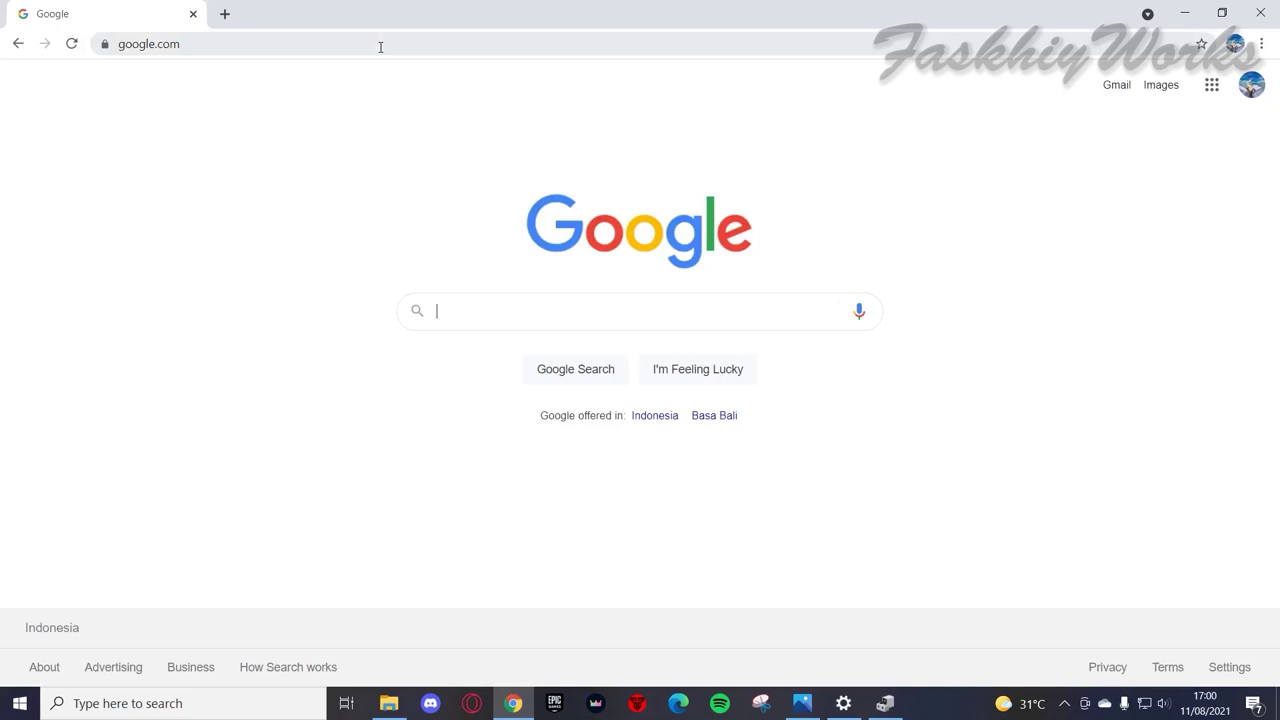
- Search Google for "download ch340 driver"
type("download ")
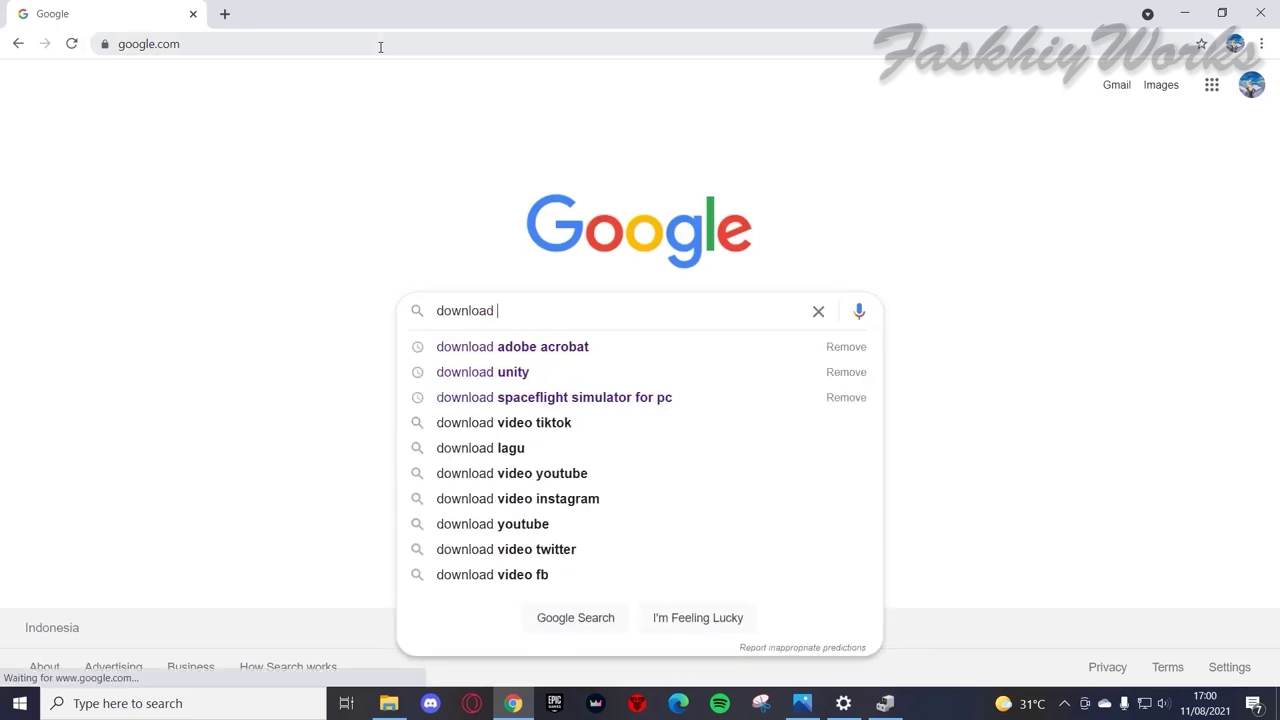
type("ch340")
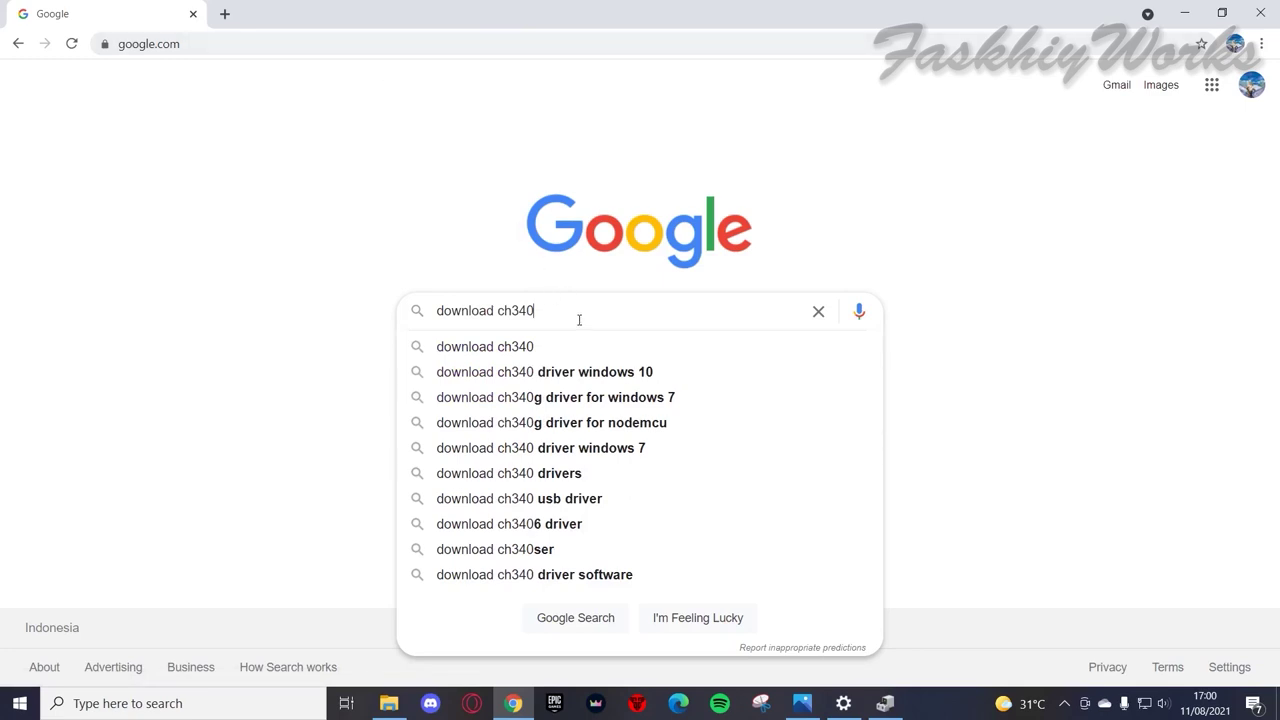
type(" dri")
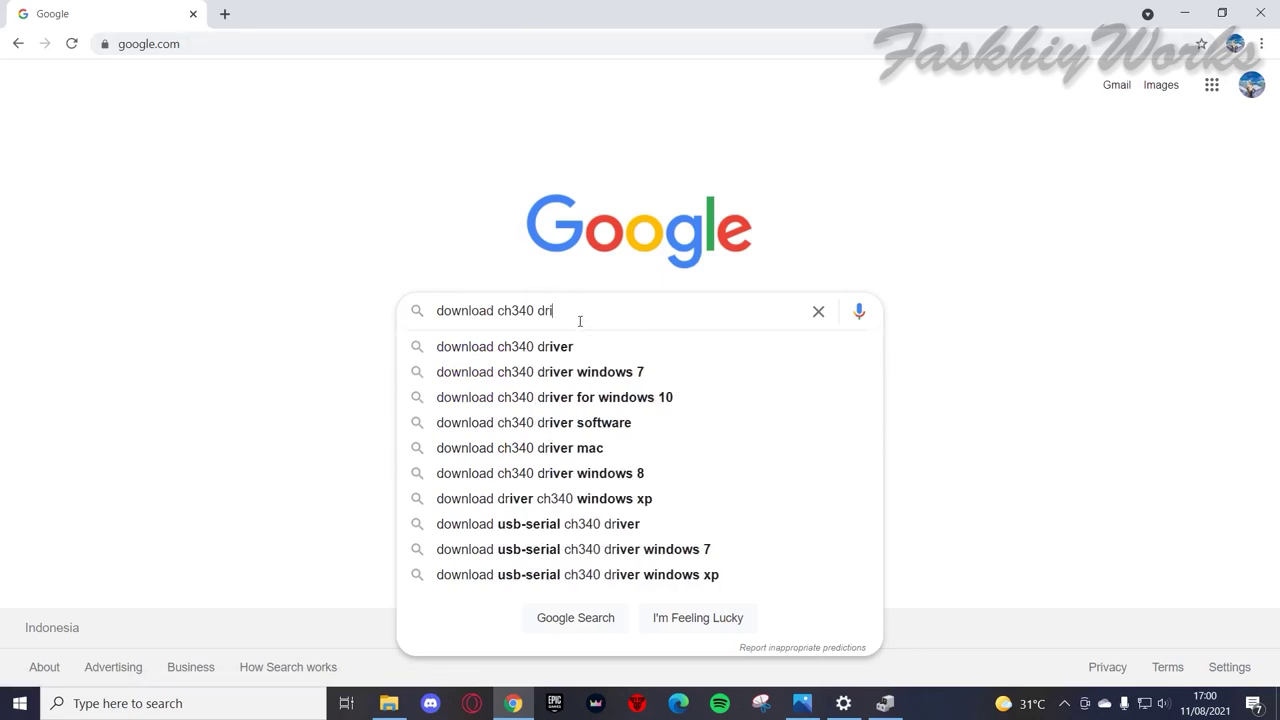
type("ver")
key("Return")
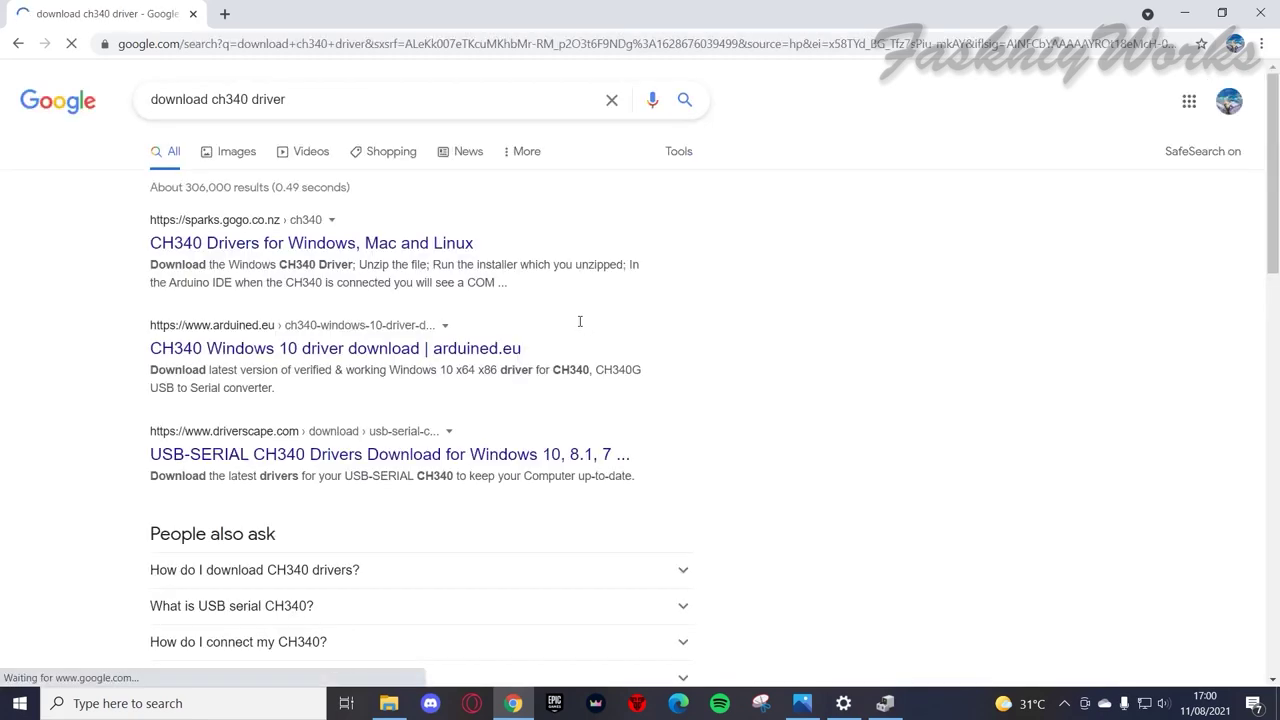
- Download the current Windows CH340 Driver from the sparks.gogo.co.nz result and save CH34x_Install_Windows_v3_4 in Downloads
left_click(292, 246)
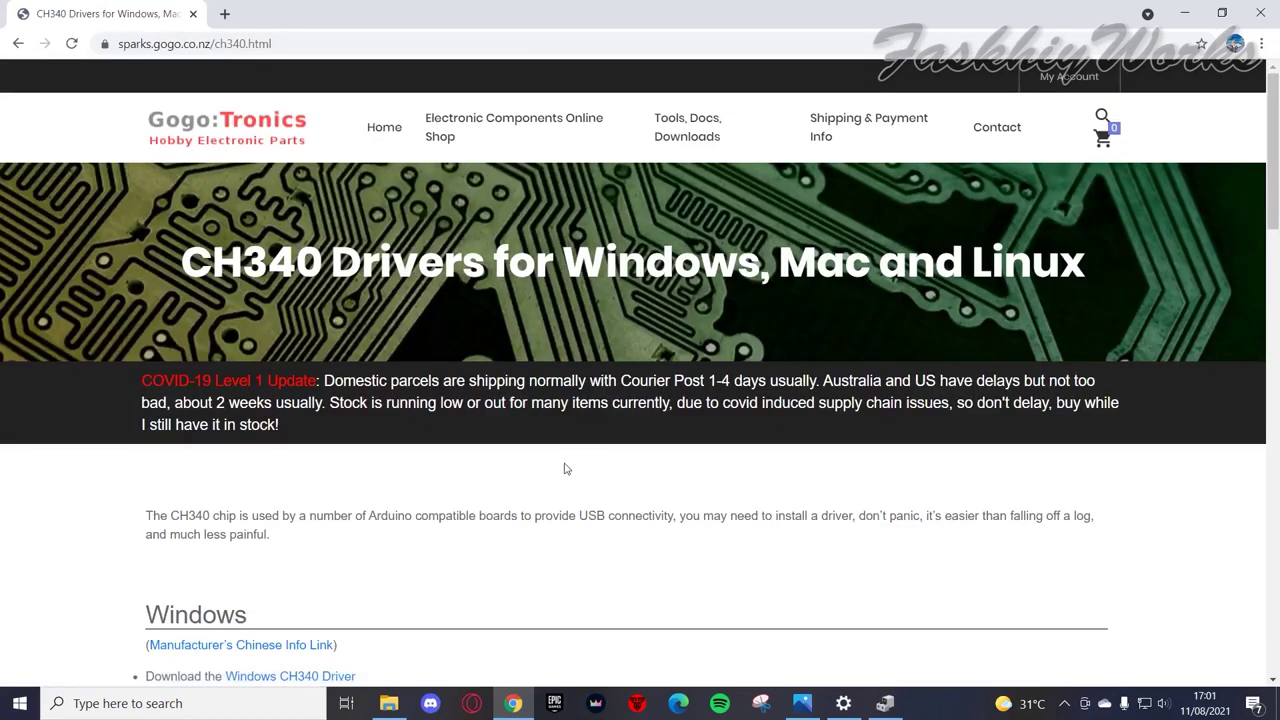
scroll(572, 458, "down", 2)
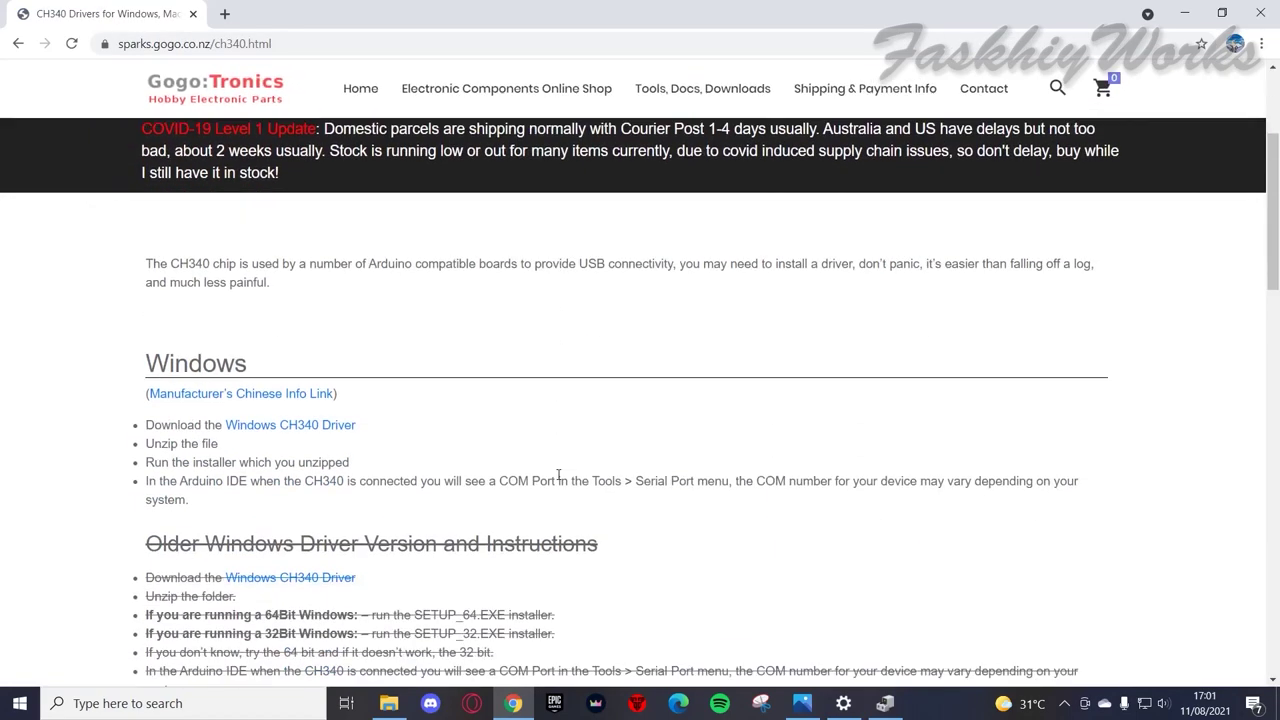
left_click(296, 429)
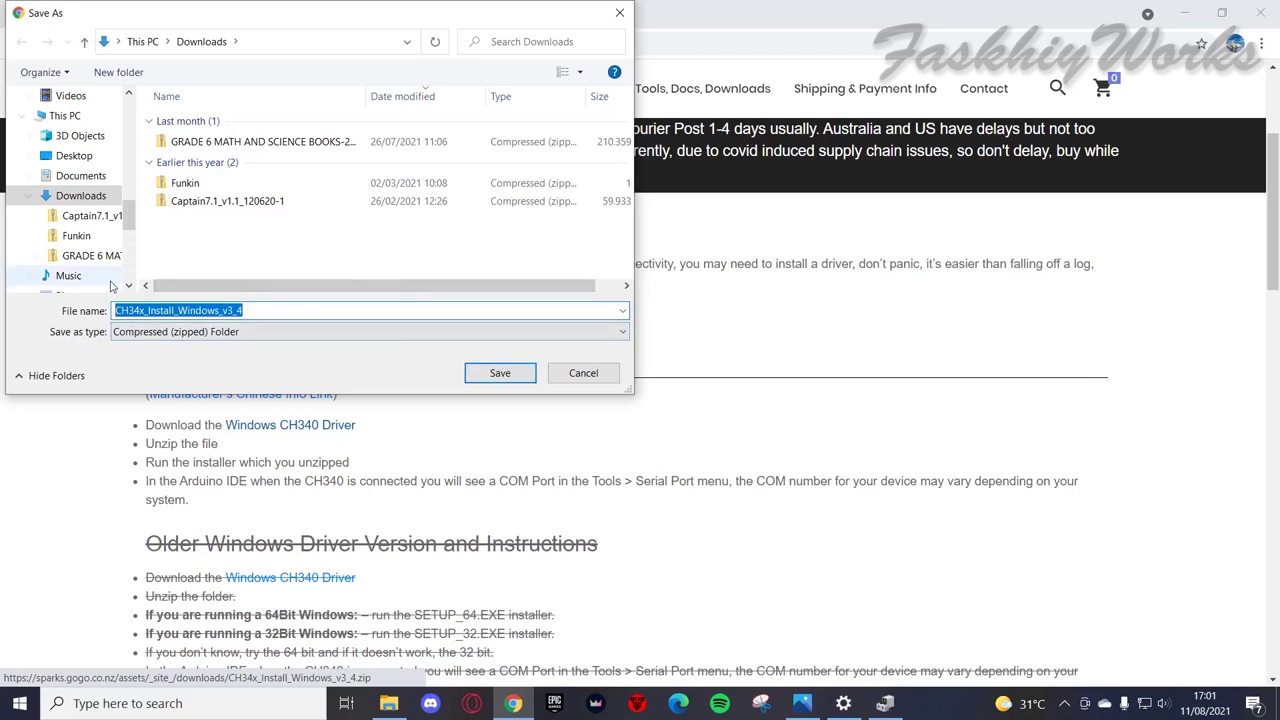
left_click(500, 373)
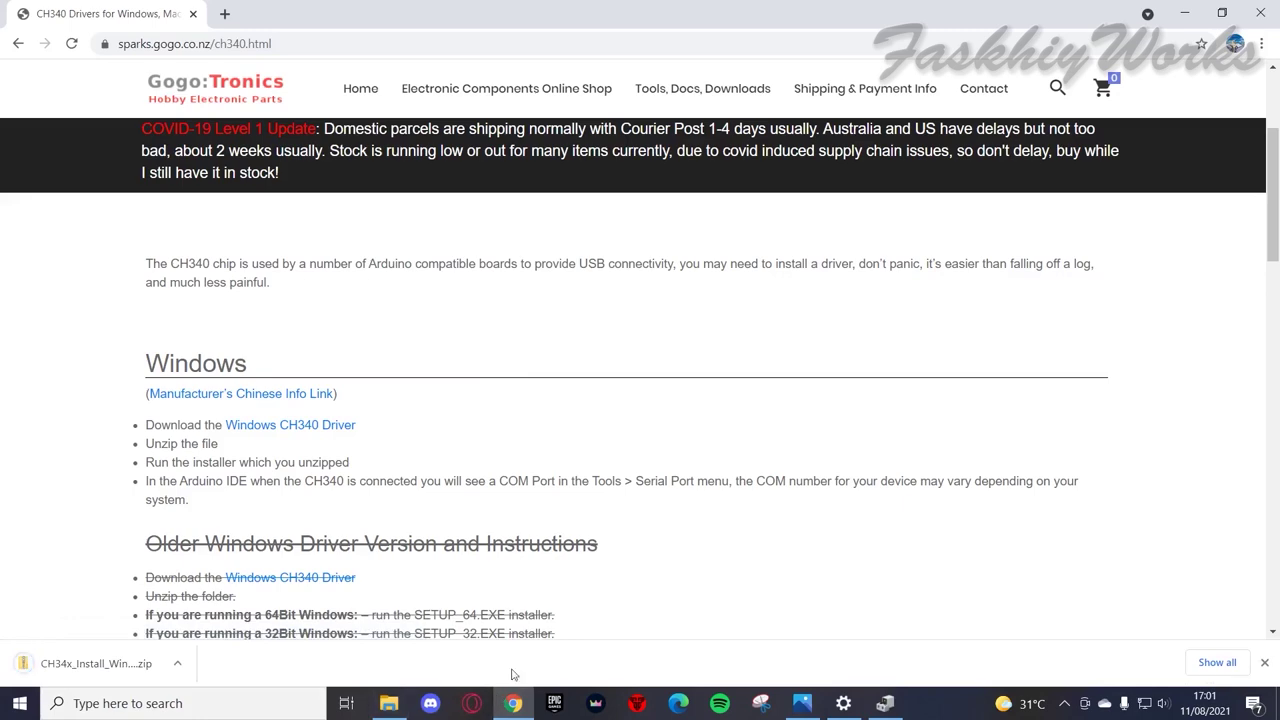
- Show the downloaded CH34x_Install_Windows_v3_4 archive in its folder and extract it with 7-Zip into a folder of the same name
left_click(177, 663)
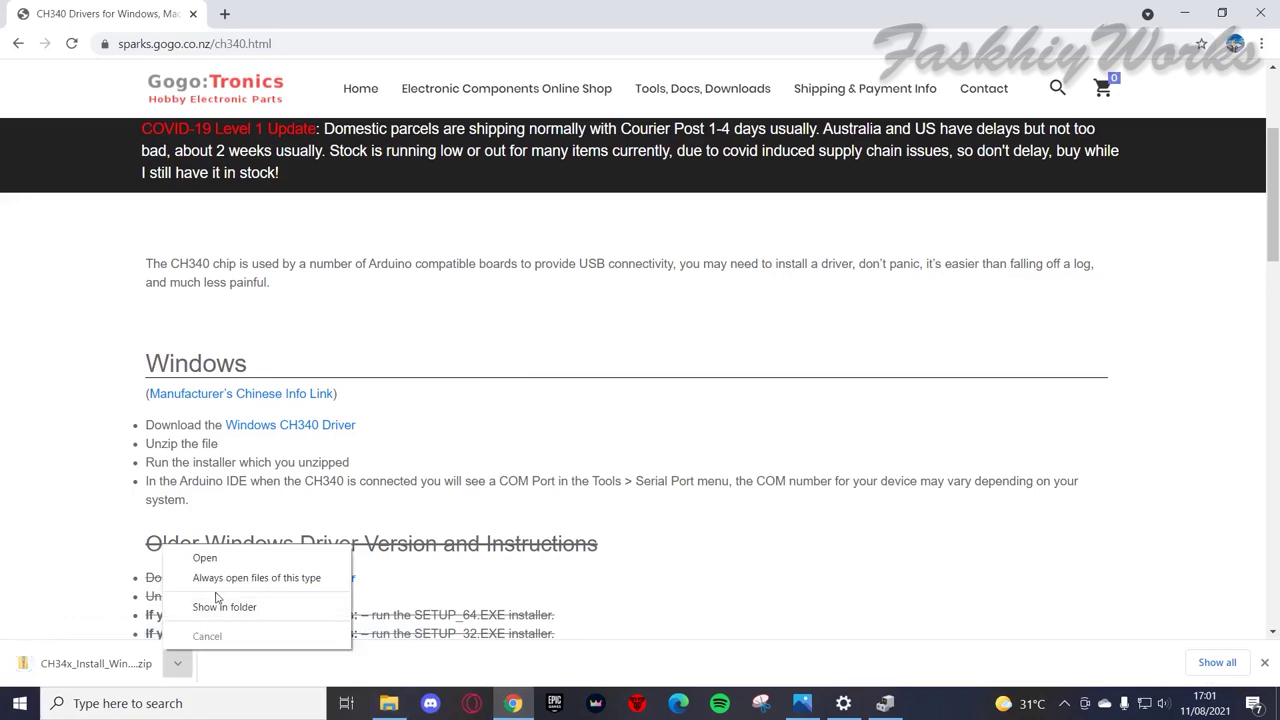
left_click(220, 609)
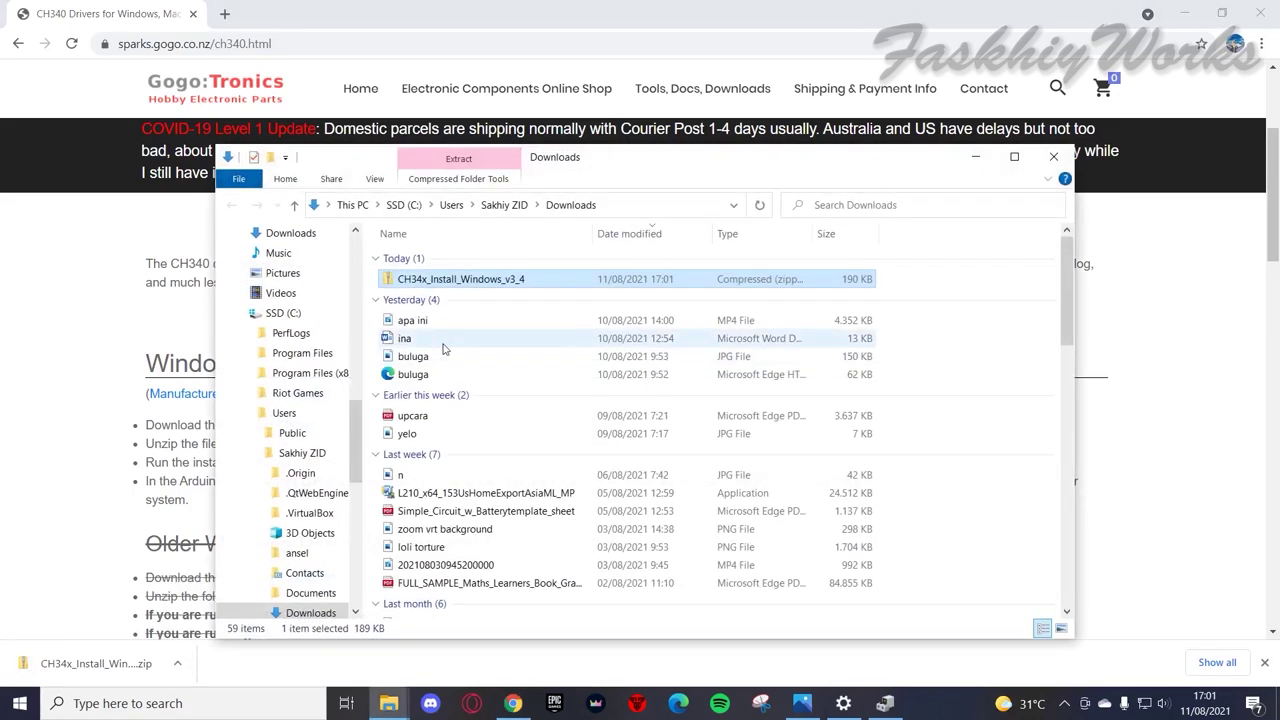
right_click(465, 280)
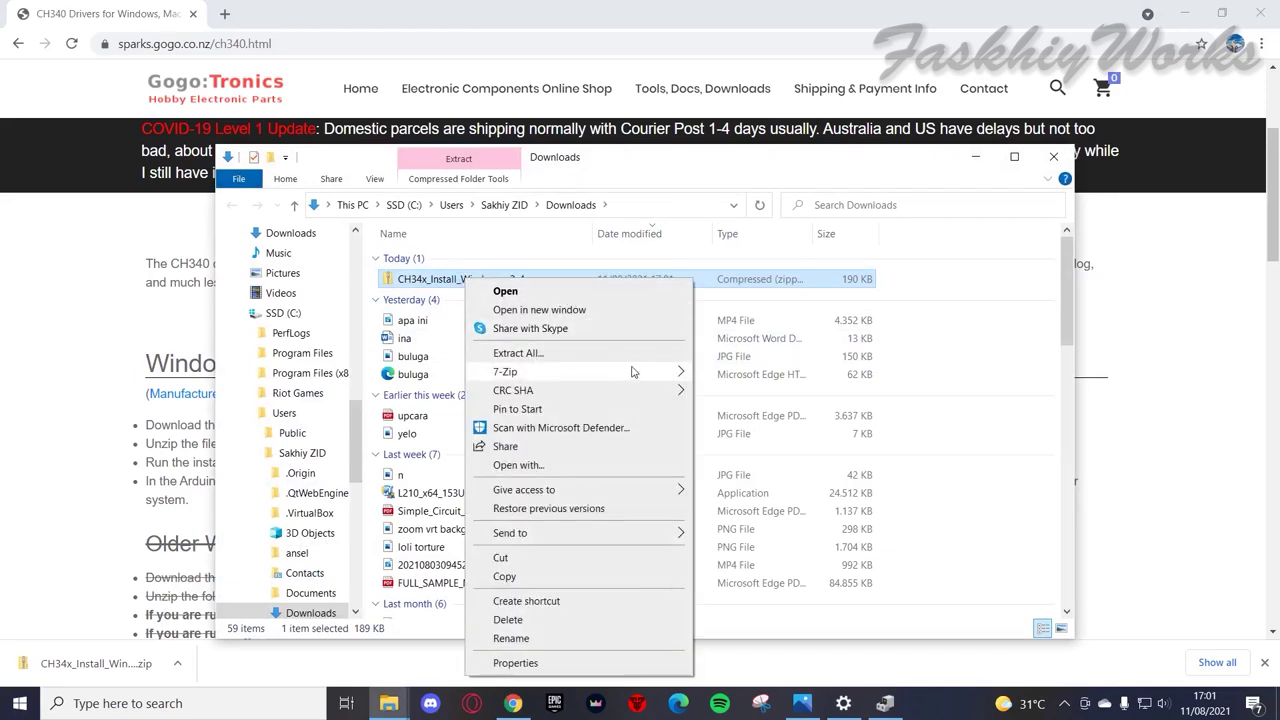
mouse_move(640, 372)
left_click(798, 453)
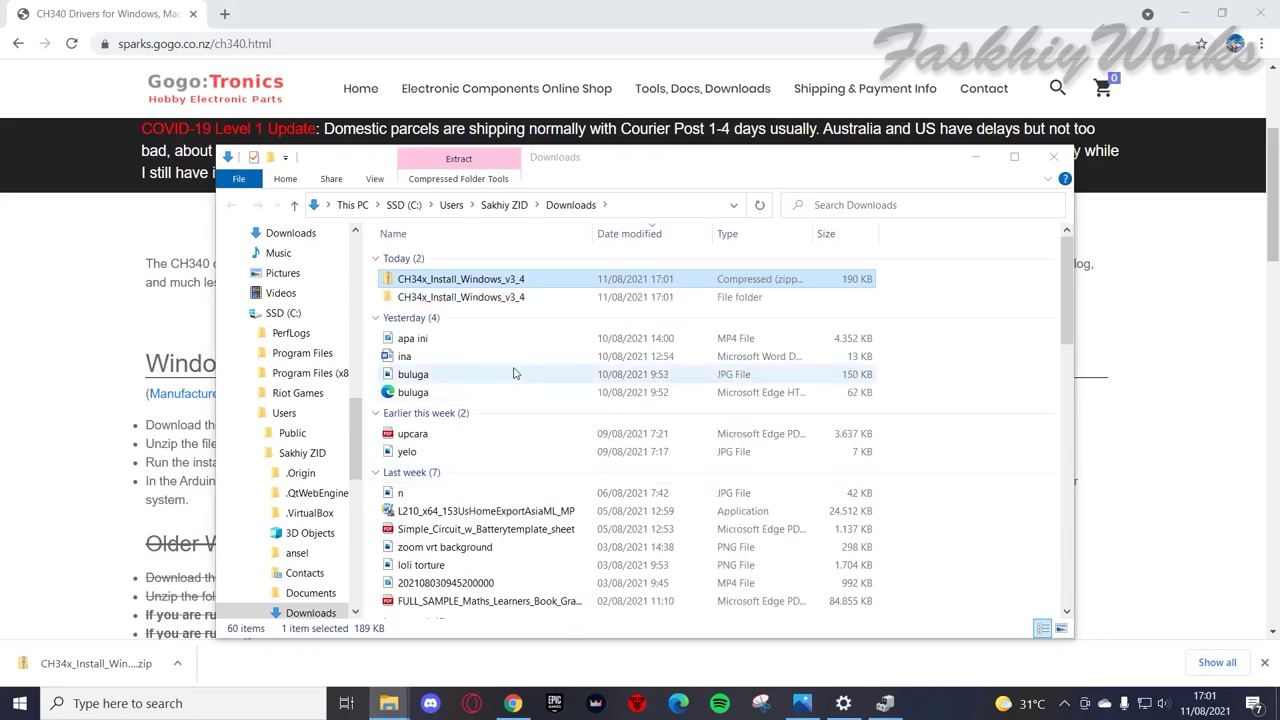
- Run CH34x_Install_Windows_v3_4 from the extracted folder, install the CH341SER.INF driver and close the installer
double_click(461, 299)
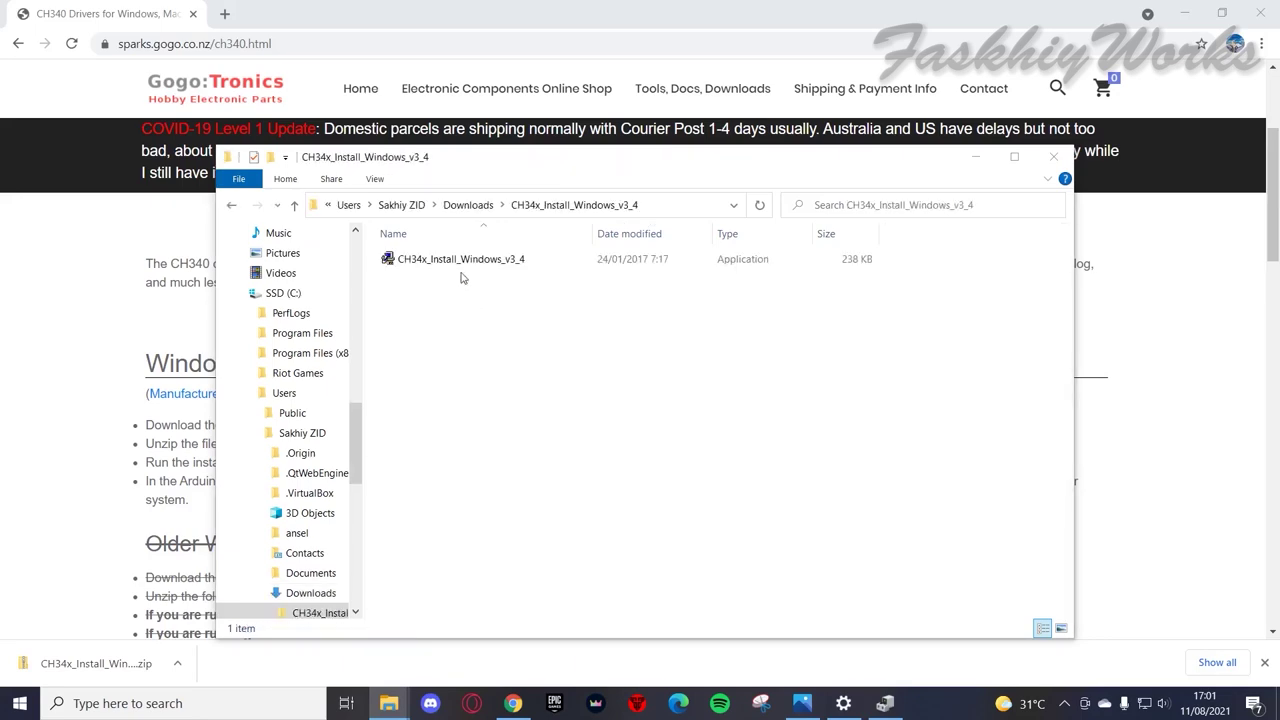
double_click(464, 260)
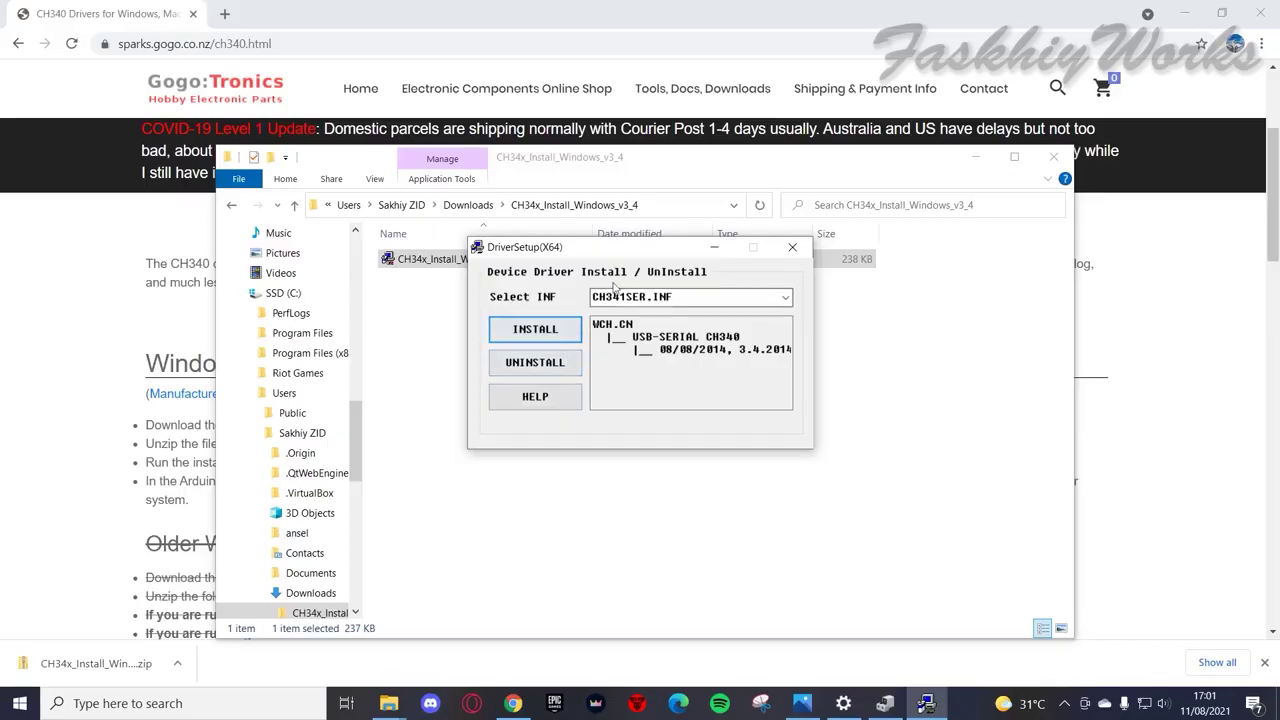
left_click(551, 329)
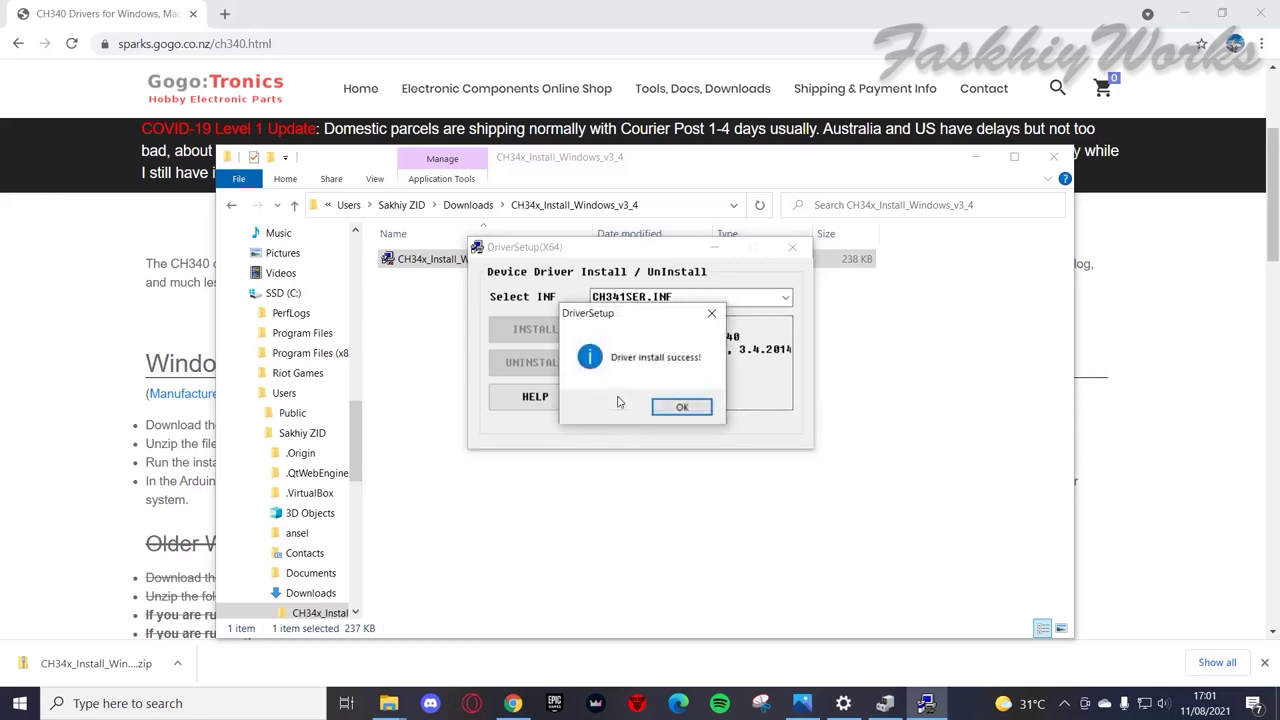
left_click(680, 407)
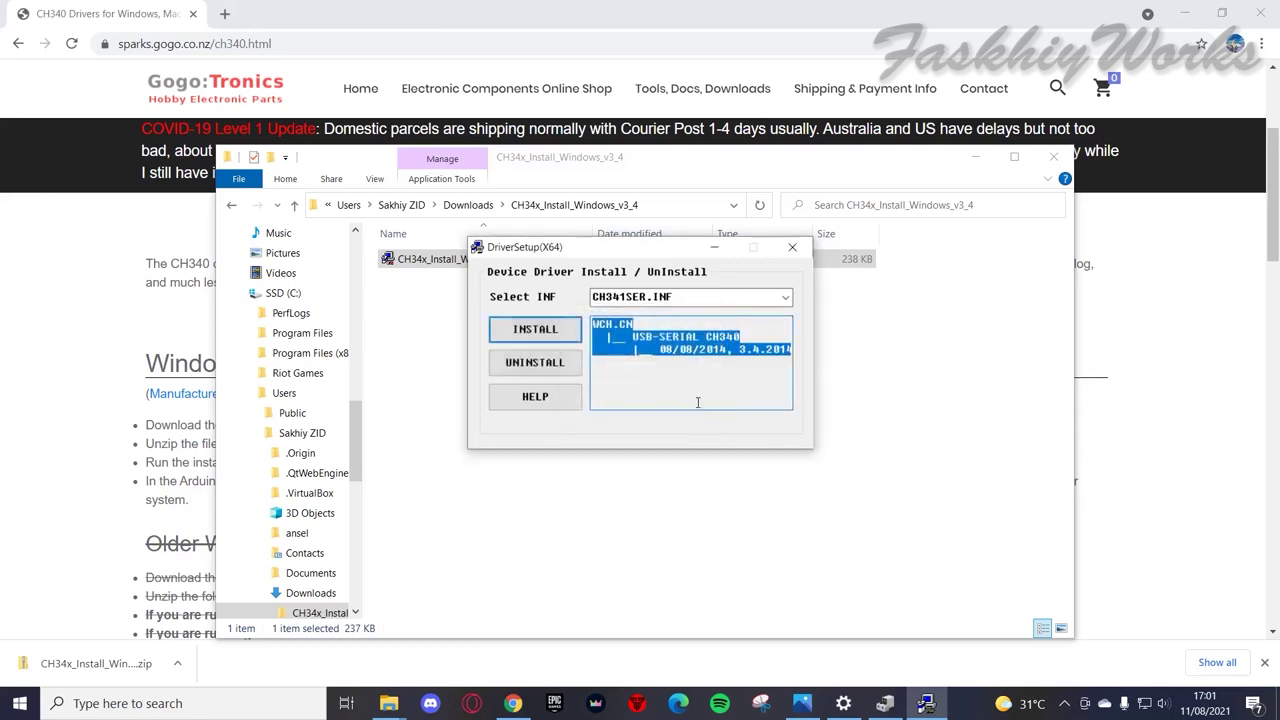
left_click(792, 246)
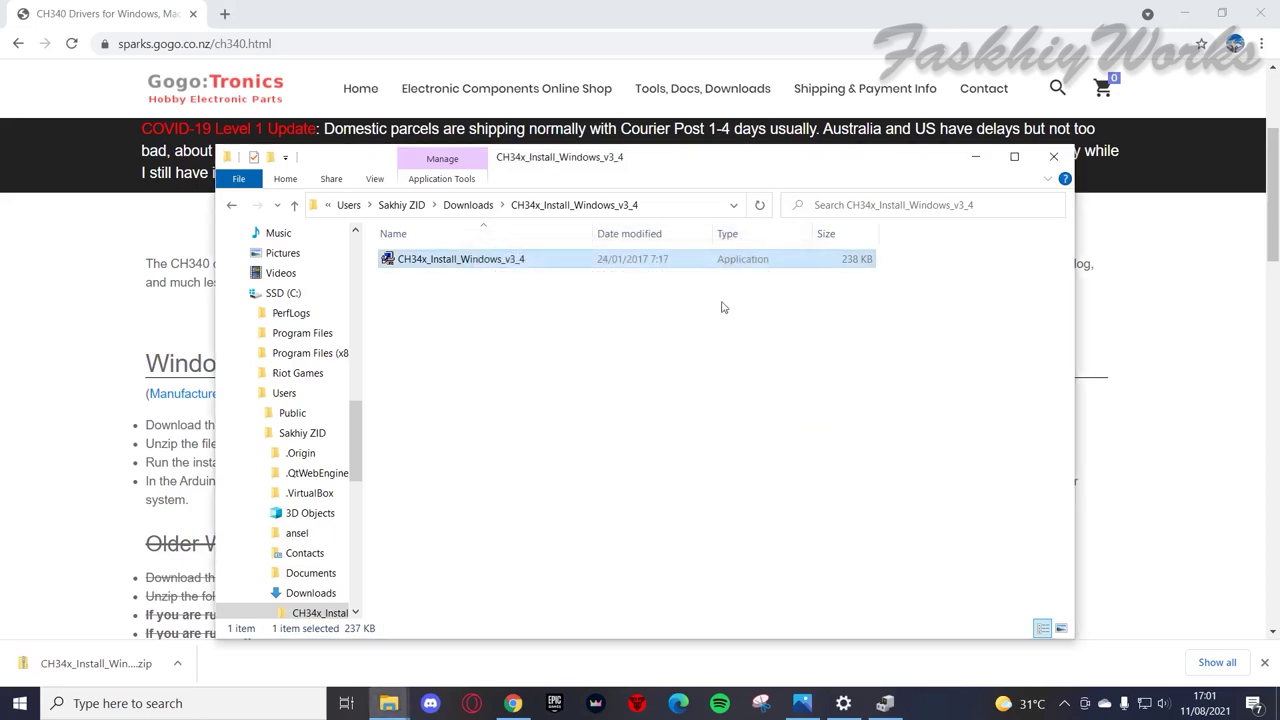
- Return to Device Manager and check the Ports (COM & LPT) group for the CH340 device
left_click(845, 705)
left_click(885, 703)
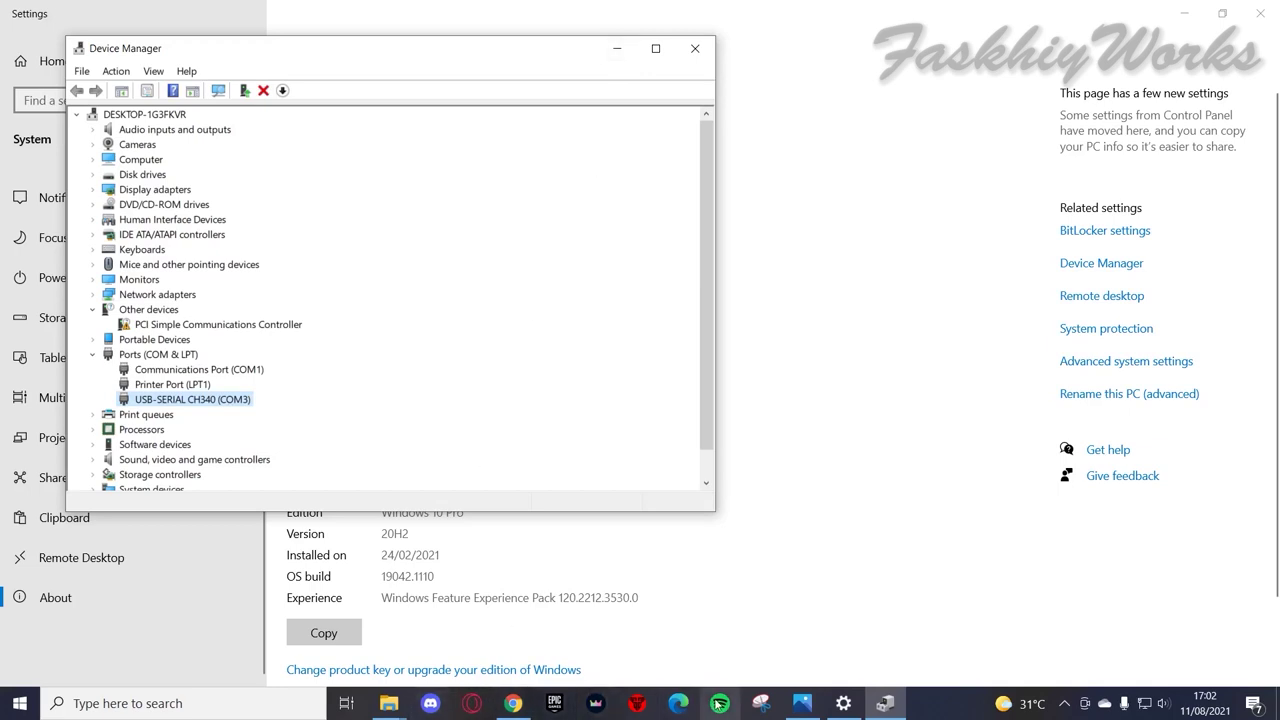
- Switch back to Chrome and load google.com in place of the CH340 driver page
left_click(512, 703)
type("goo")
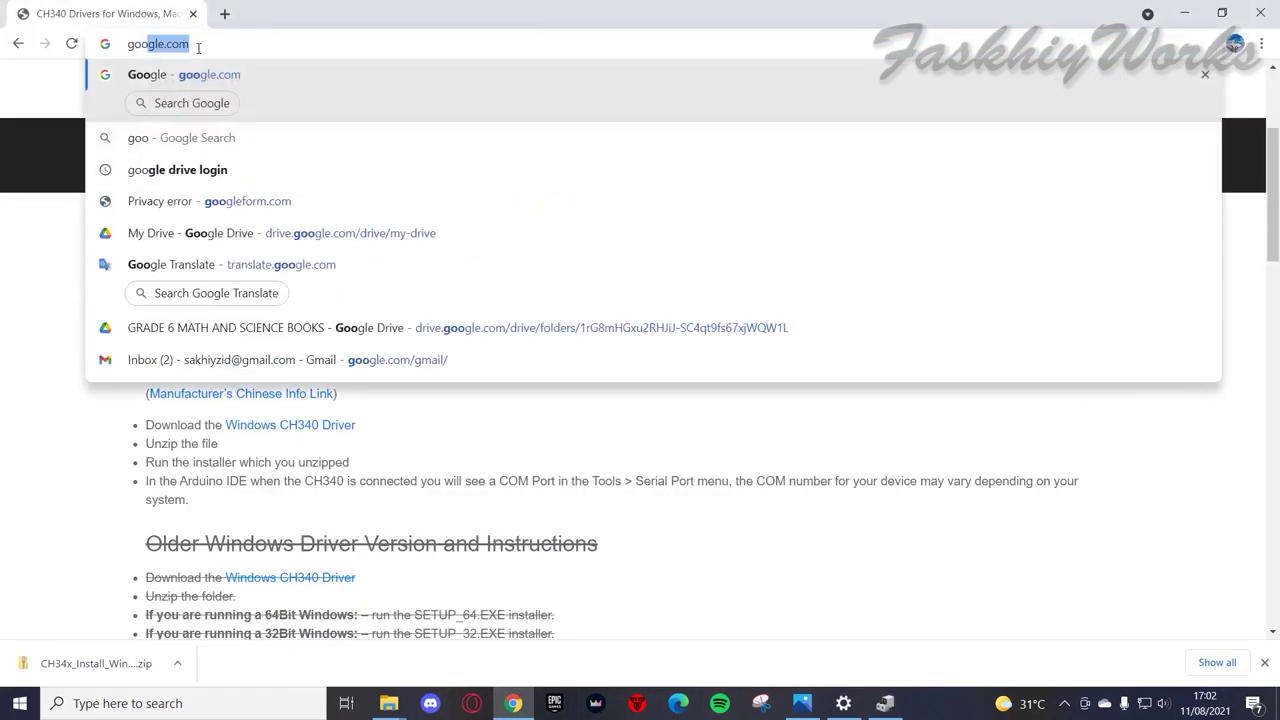
key("Right")
key("Return")
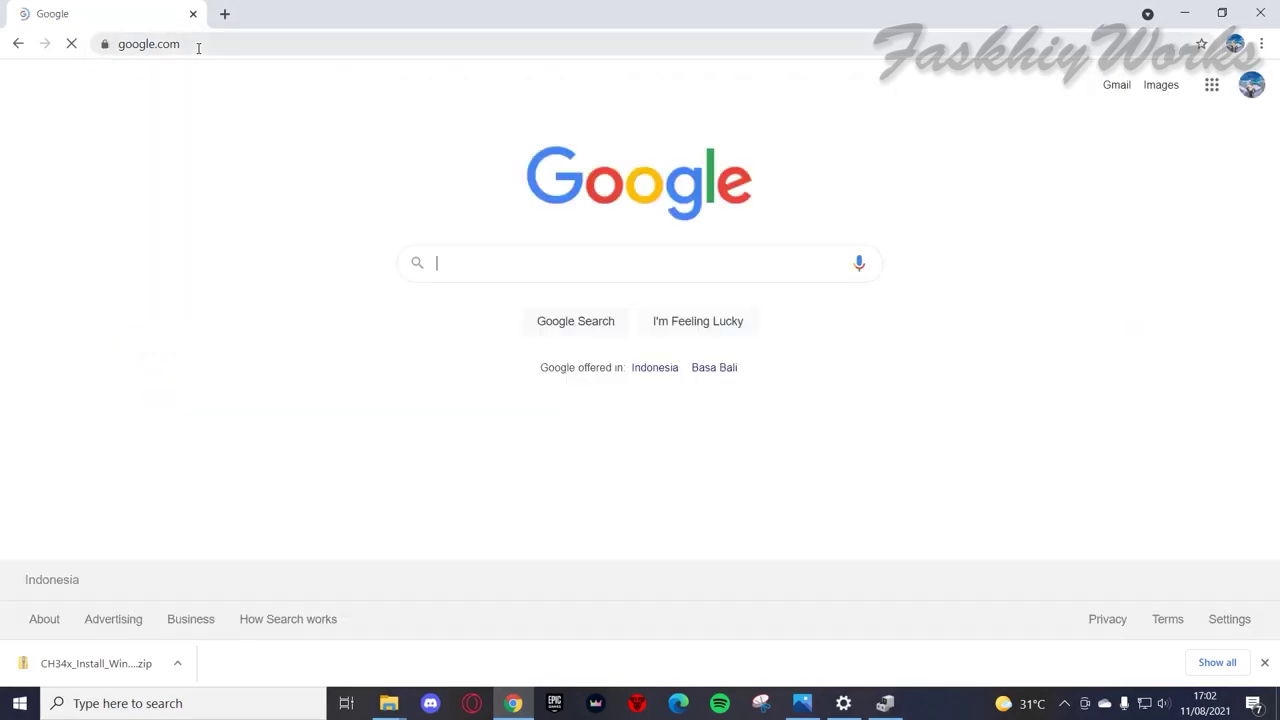
- Search Google for the Arduino download and open the Arduino software page at its Arduino IDE 1.8.15 download options
type("d")
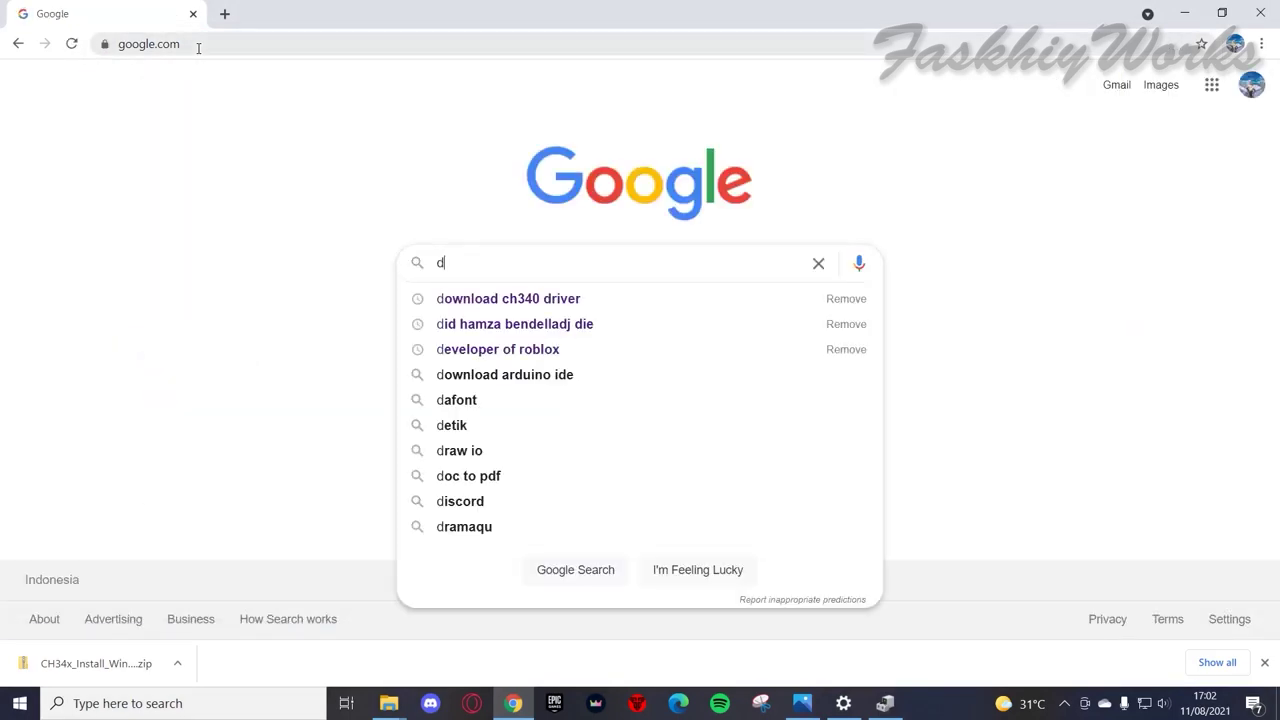
type("wonload arduin")
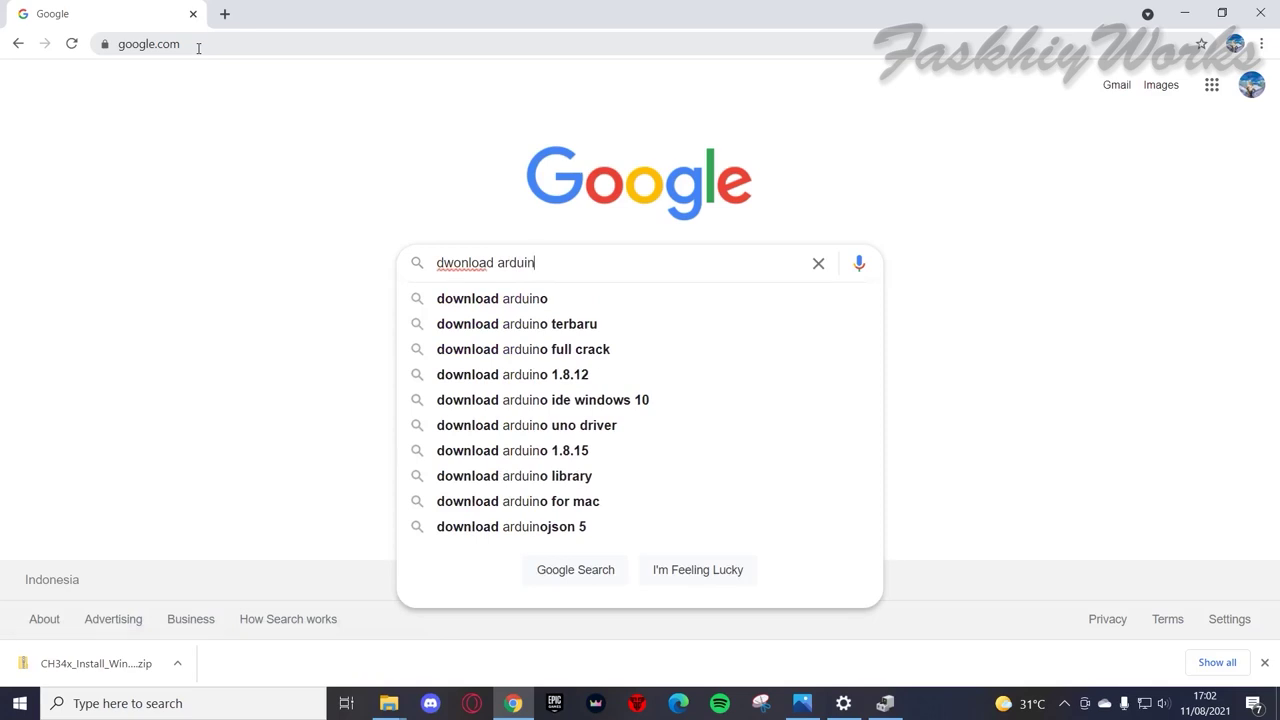
type("o")
key("Return")
left_click(238, 247)
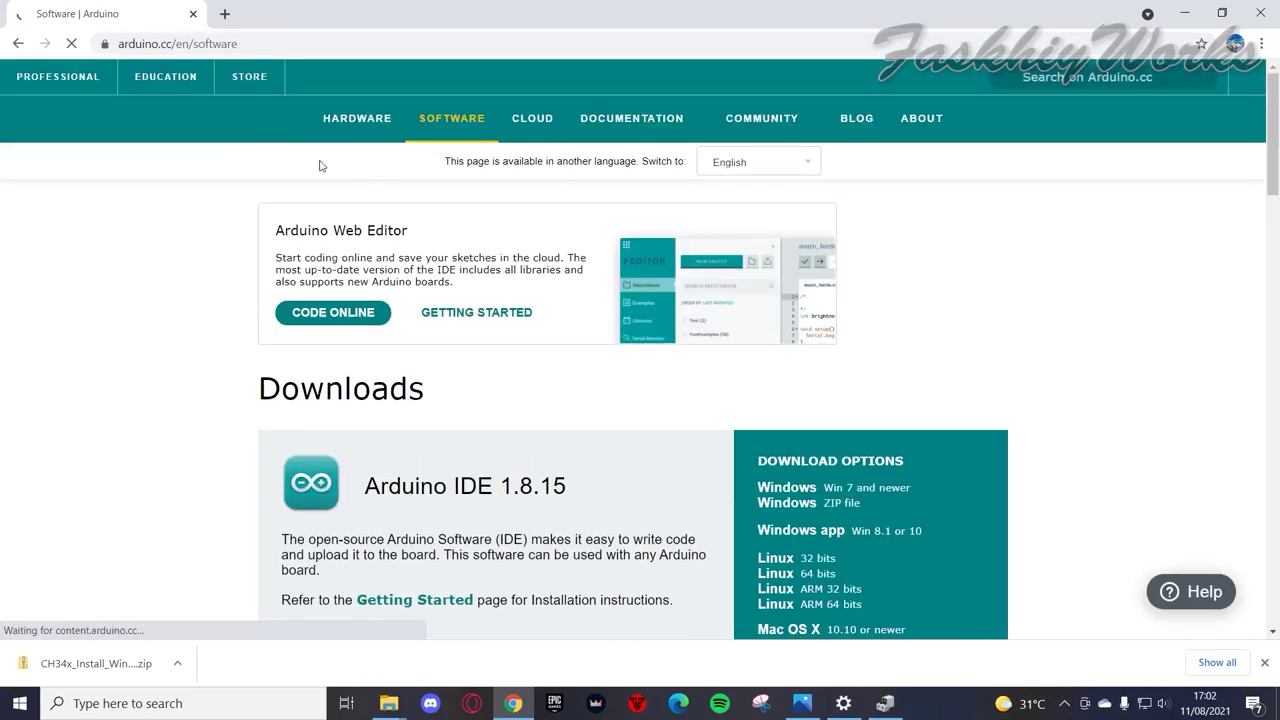
scroll(342, 312, "down", 1)
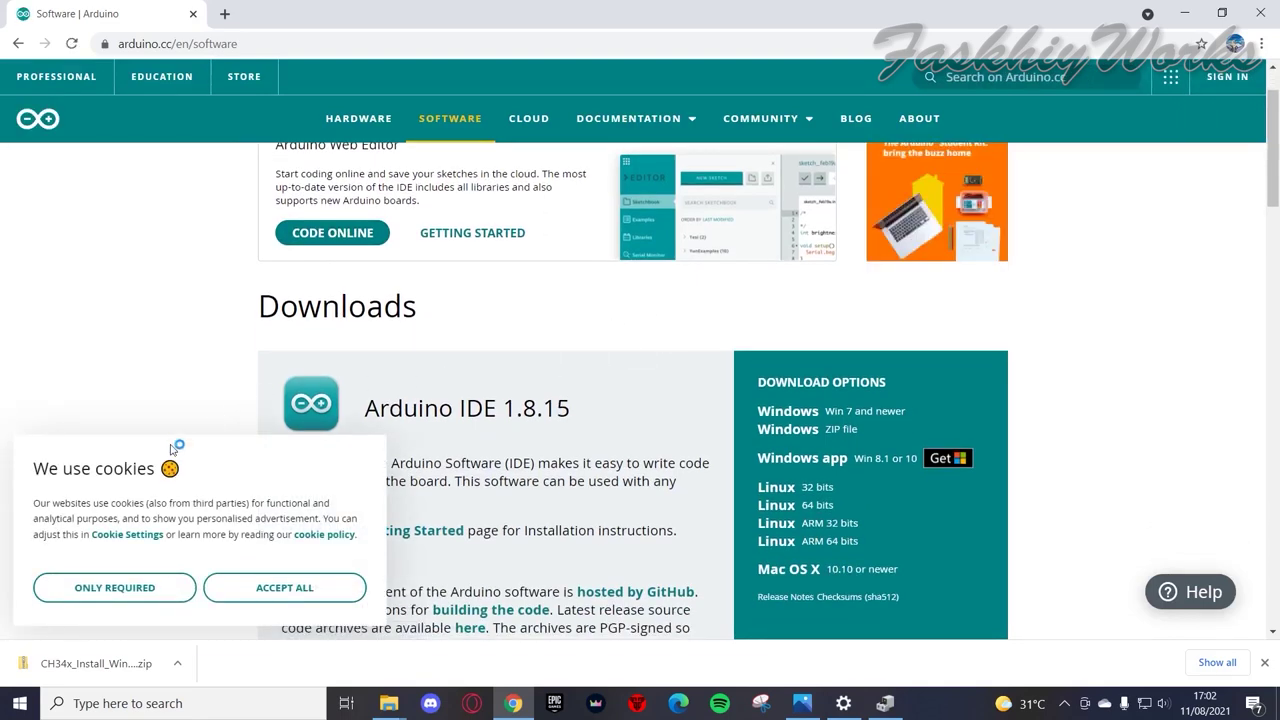
- Accept the site's cookies and save the Windows 7 and newer installer, arduino-1.8.15-windows, to Downloads without donating
left_click(311, 593)
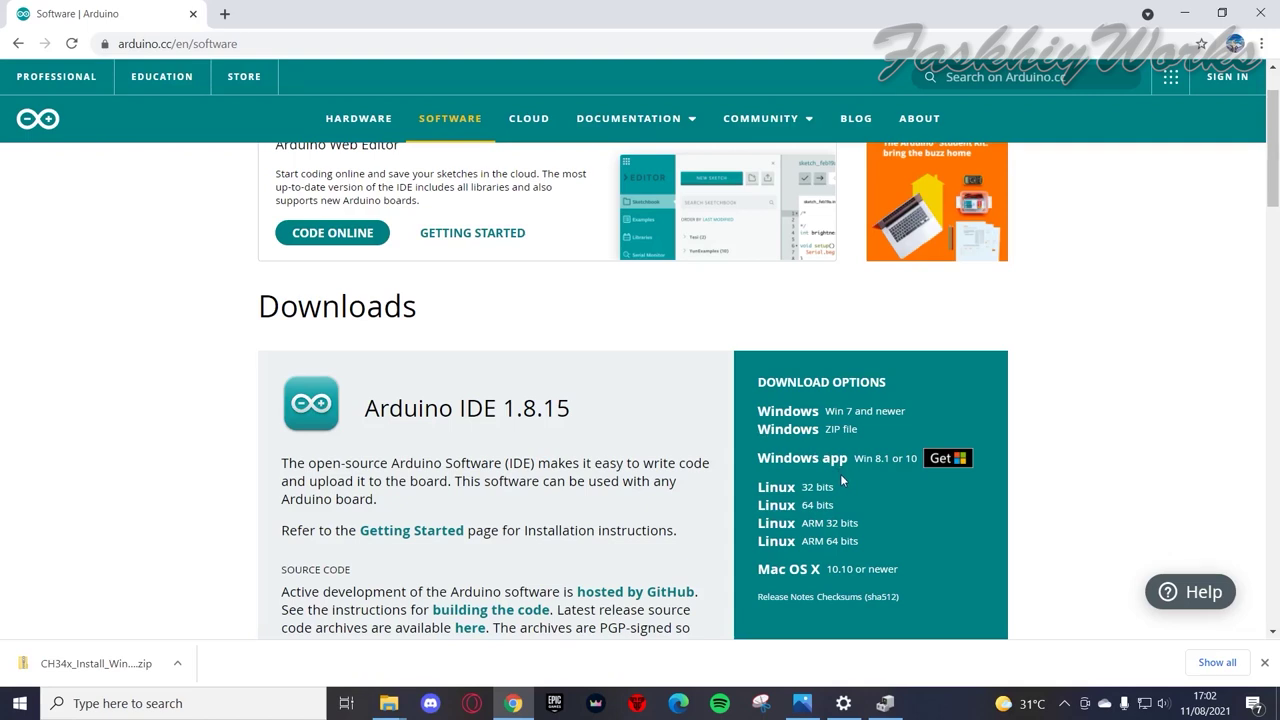
left_click(798, 419)
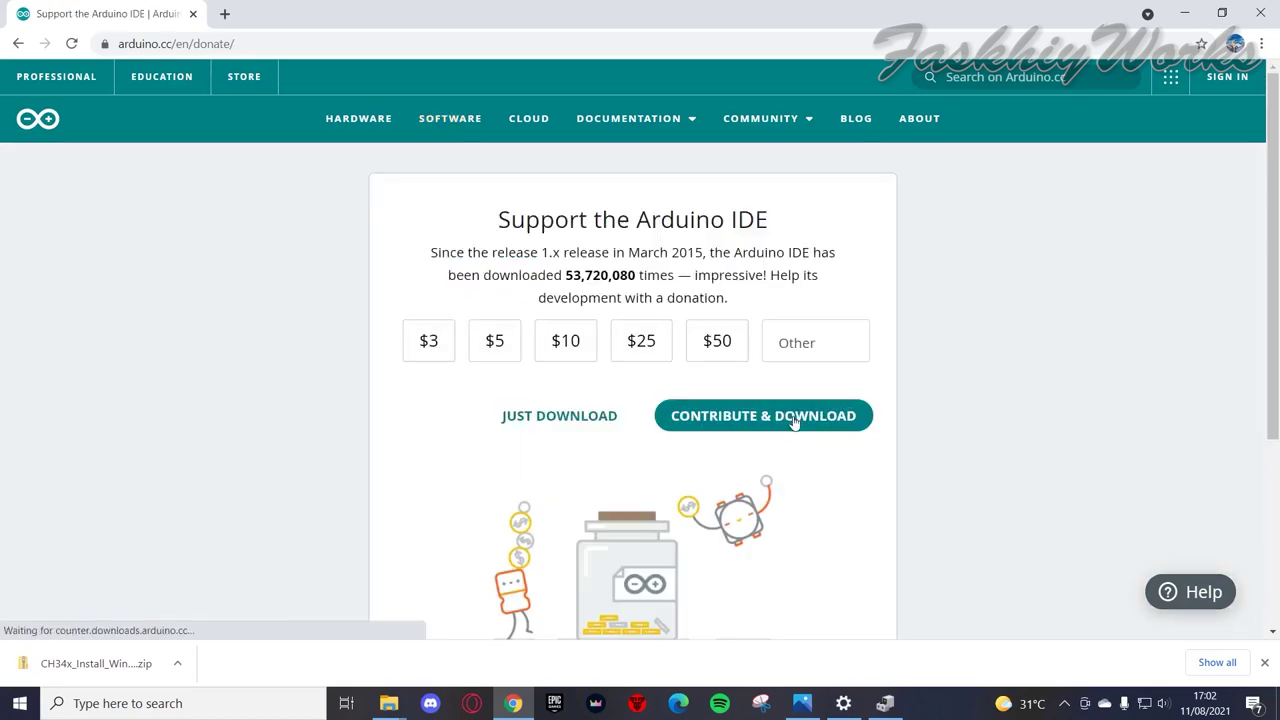
left_click(586, 419)
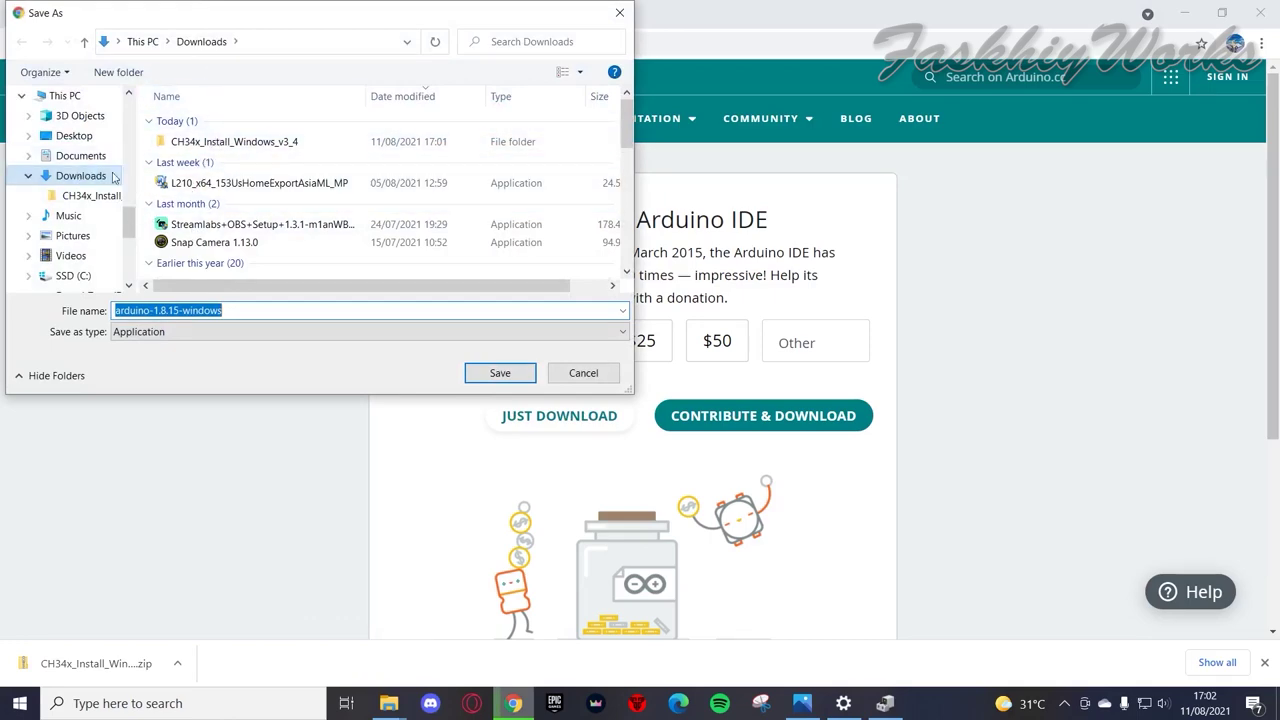
left_click(510, 378)
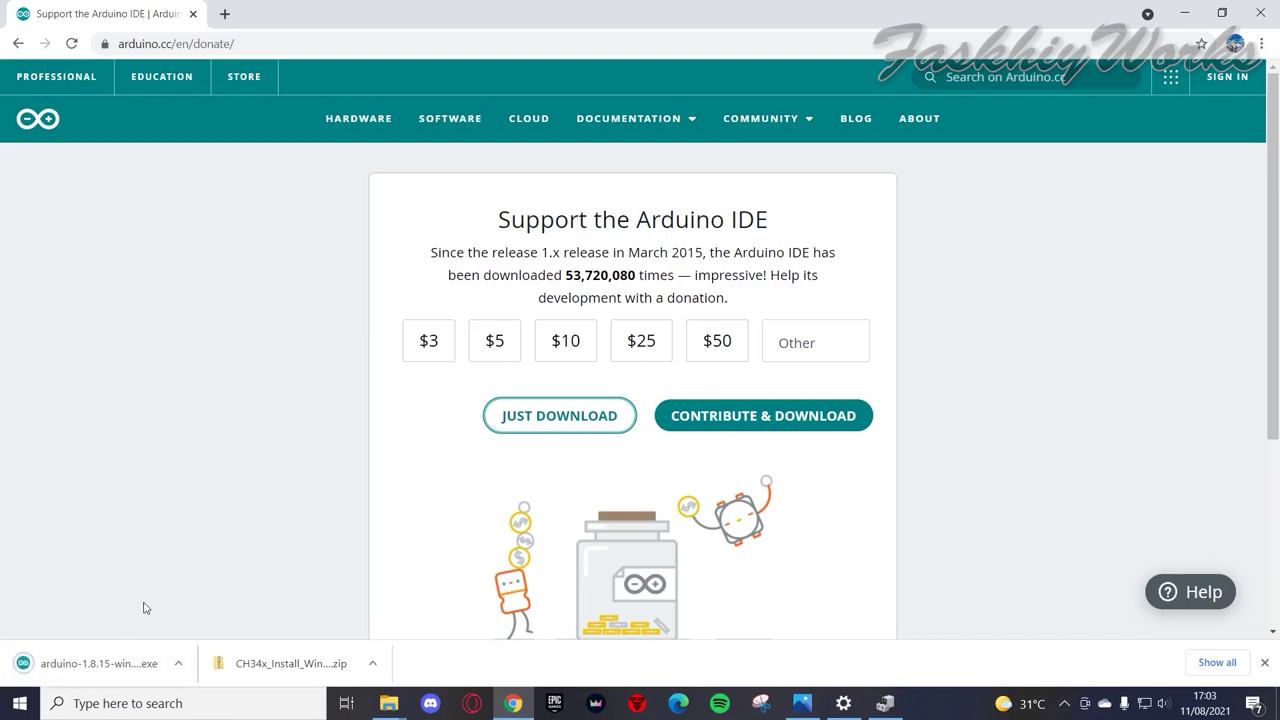
- Run the downloaded Arduino installer, accept the license and install all components to C:\Program Files (x86)\Arduino
left_click(139, 666)
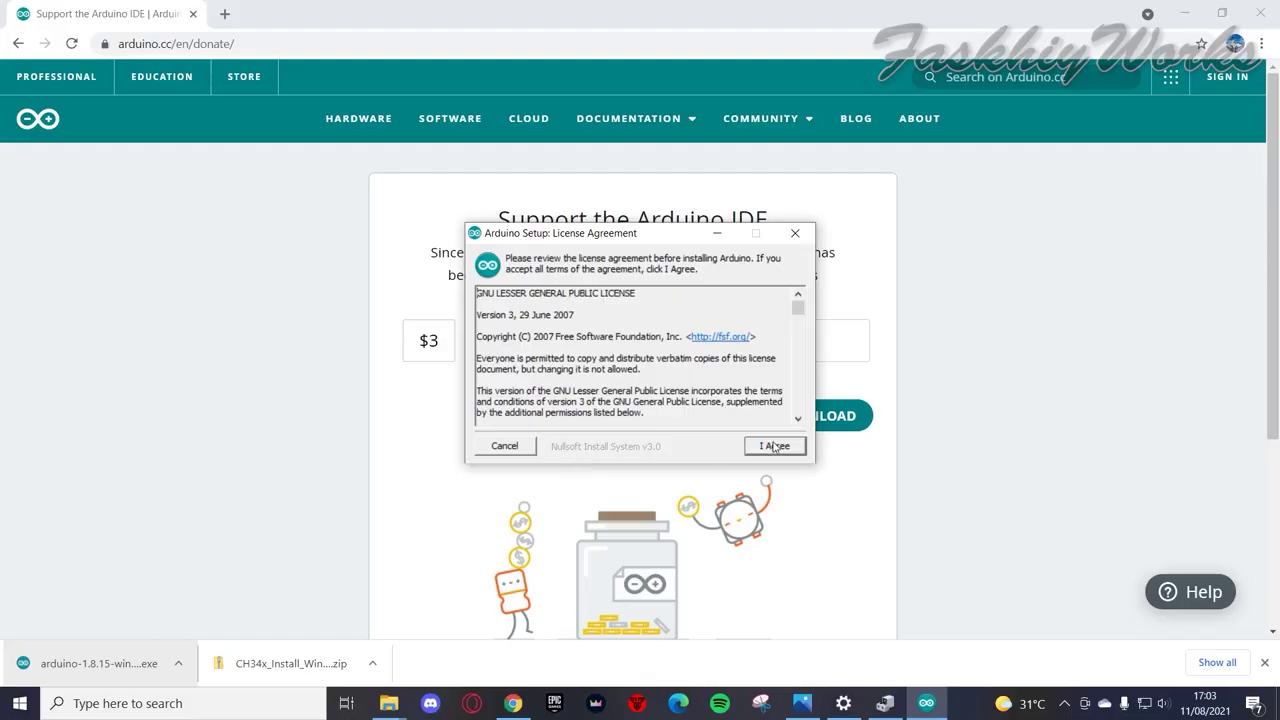
left_click(775, 446)
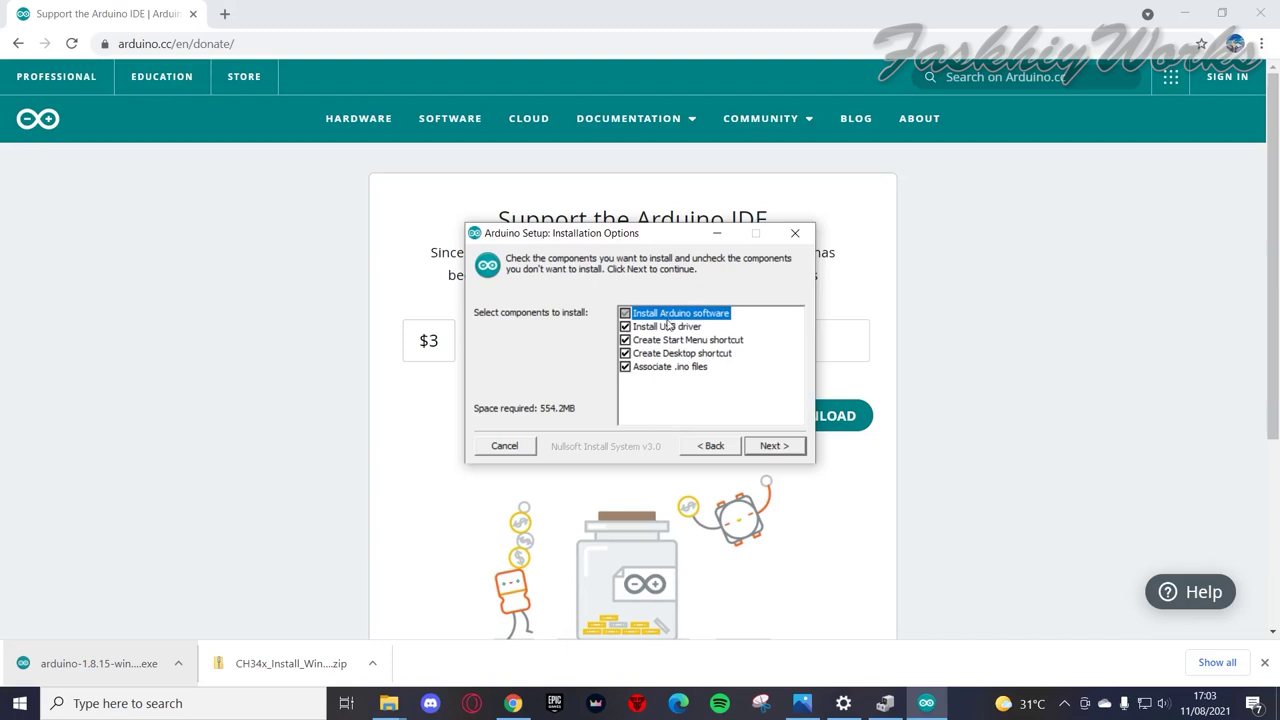
left_click(781, 446)
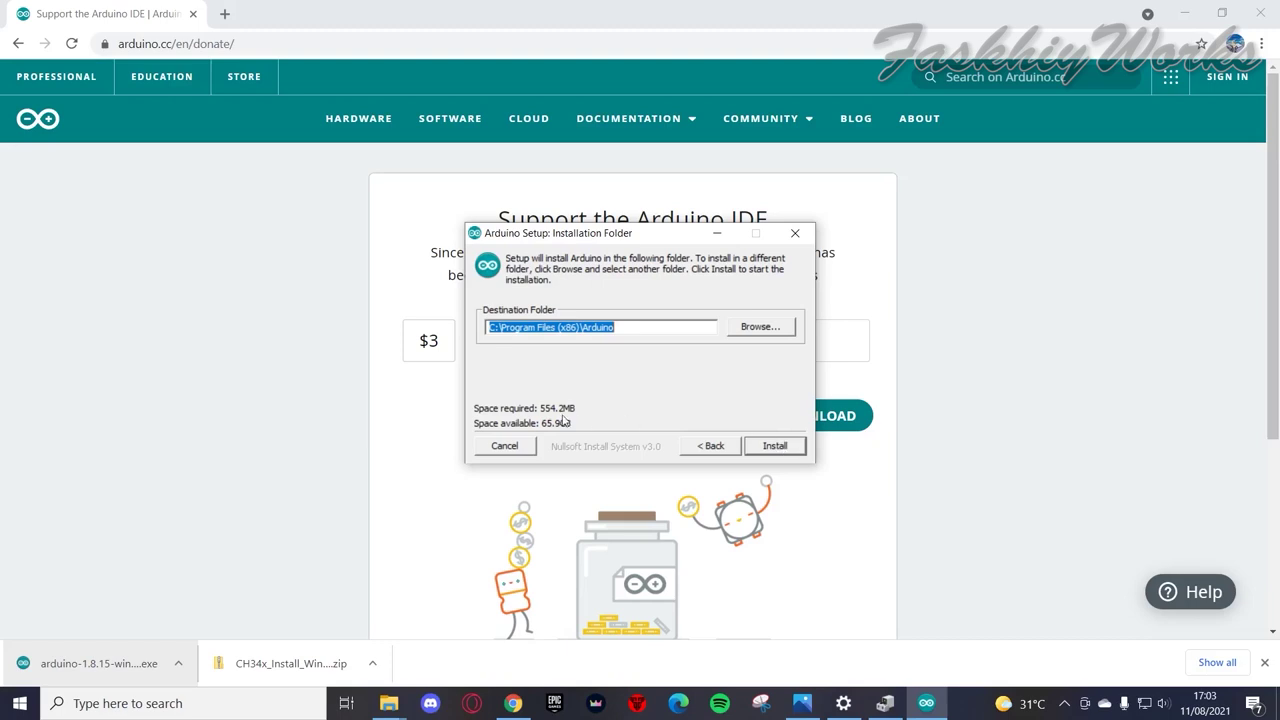
left_click(789, 447)
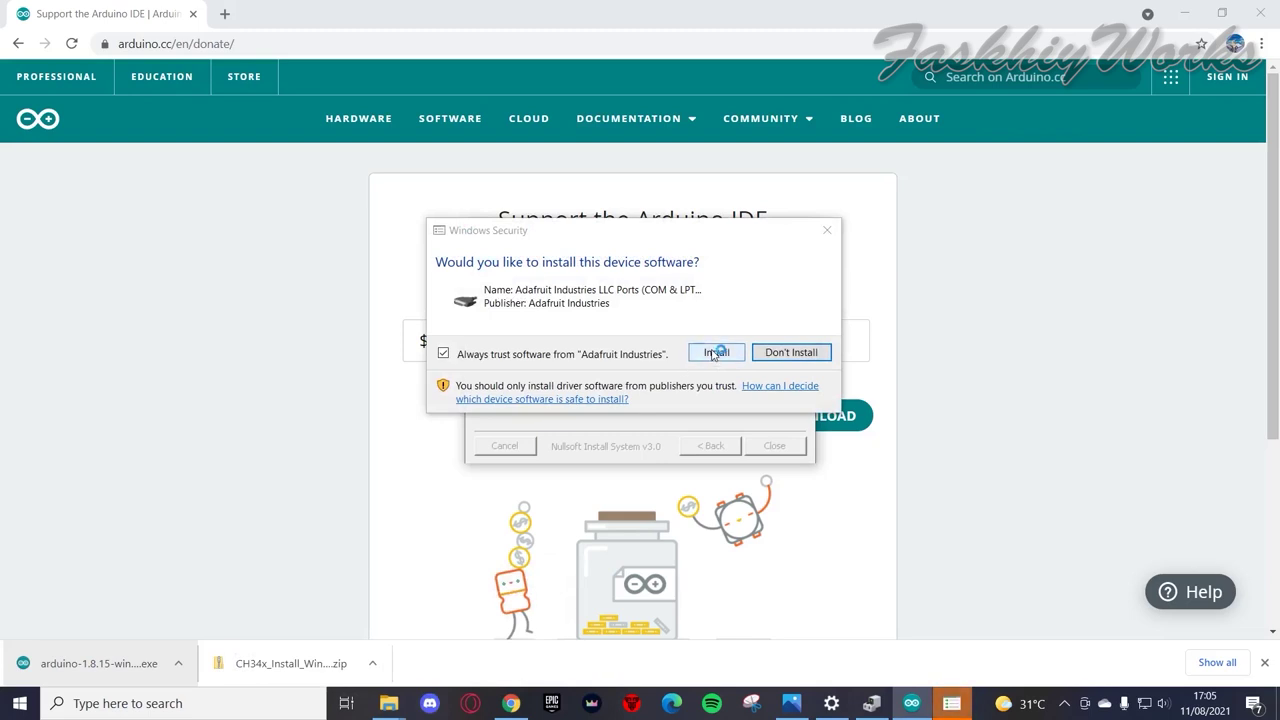
- Approve the Adafruit Industries, Arduino srl and Arduino LLC device drivers and close the completed Arduino setup
left_click(714, 354)
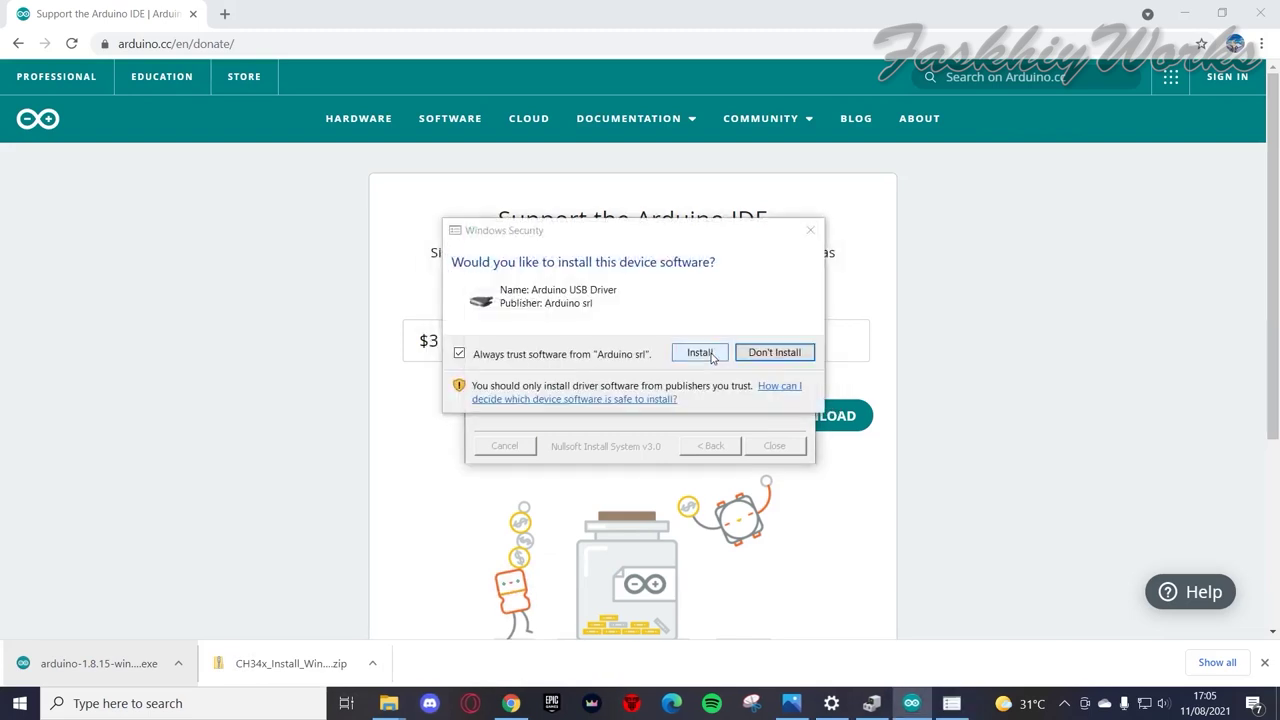
left_click(711, 355)
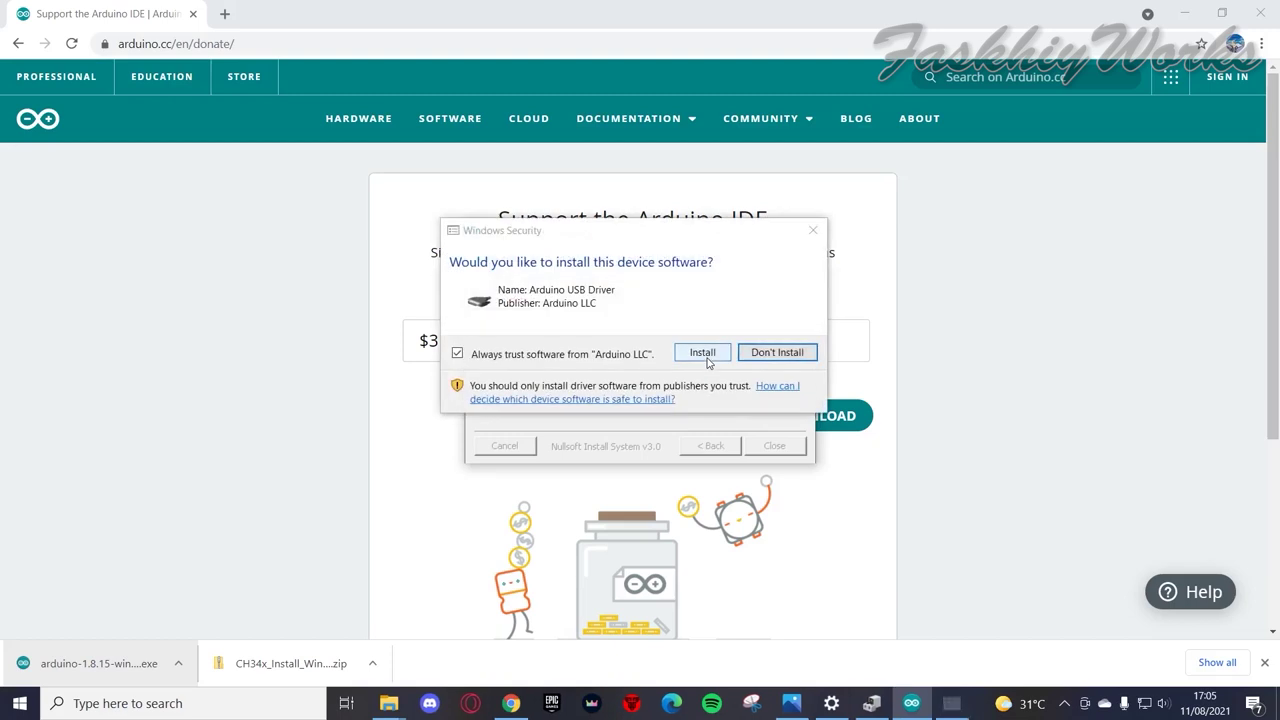
left_click(706, 360)
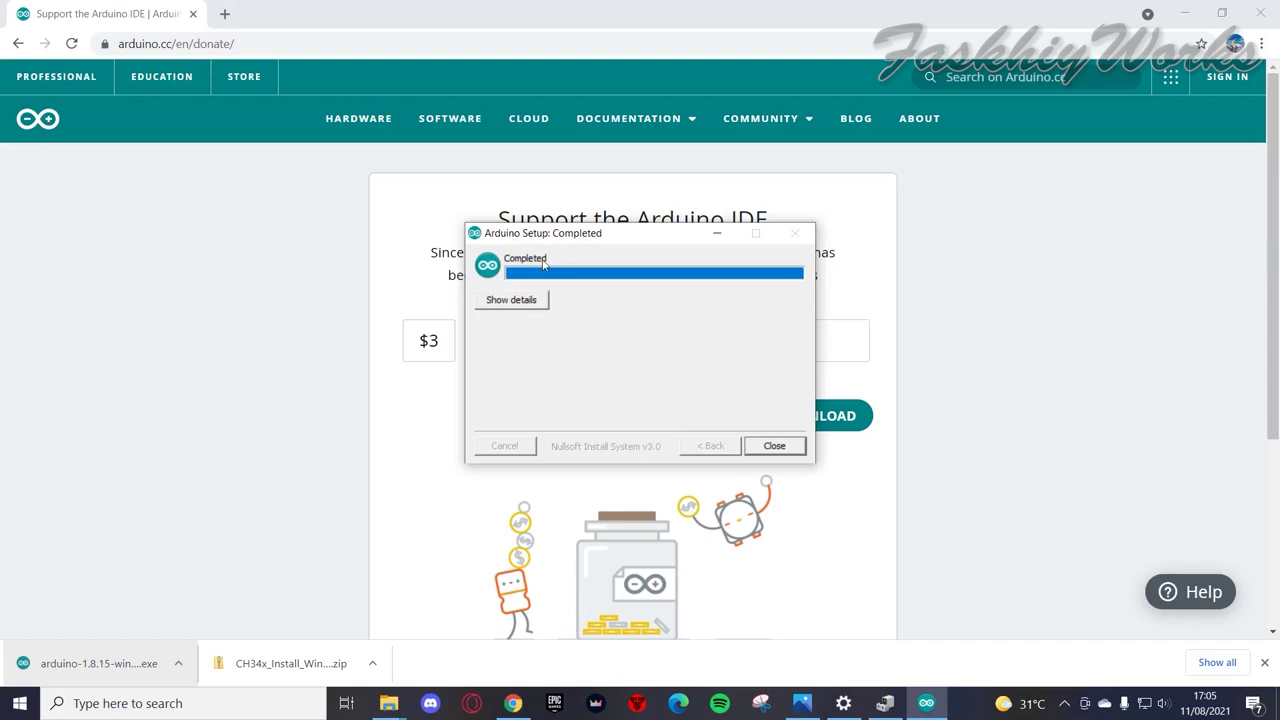
left_click(774, 446)
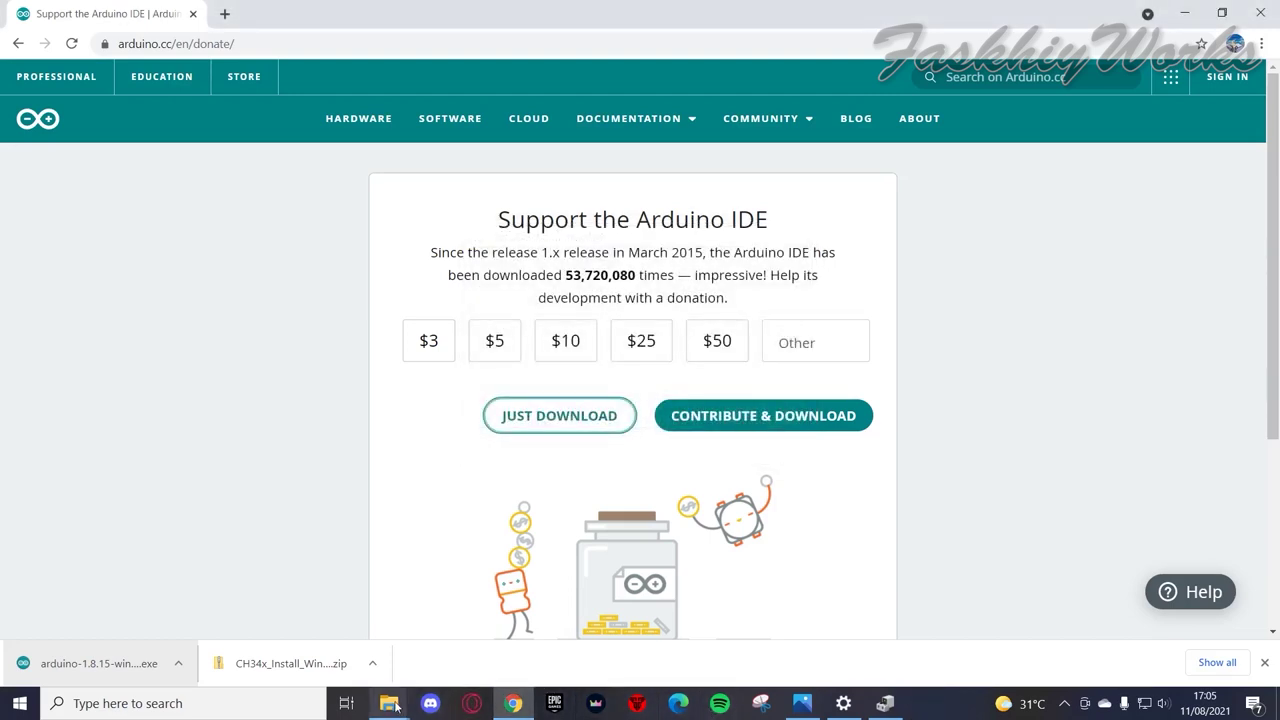
- Switch to the OXIOK File Explorer window and launch ESP8266Flasher from D:\Arduino\nodemcu-flasher-master\Win64\Release
mouse_move(395, 706)
mouse_move(435, 647)
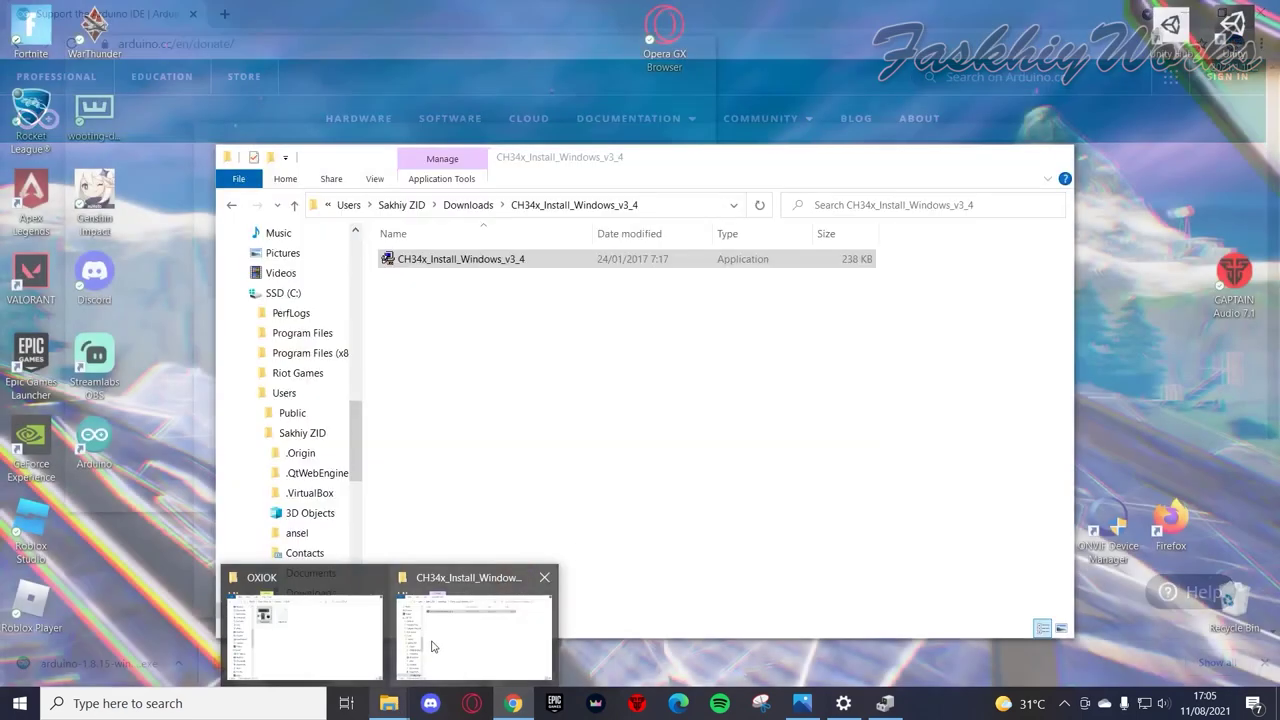
left_click(380, 660)
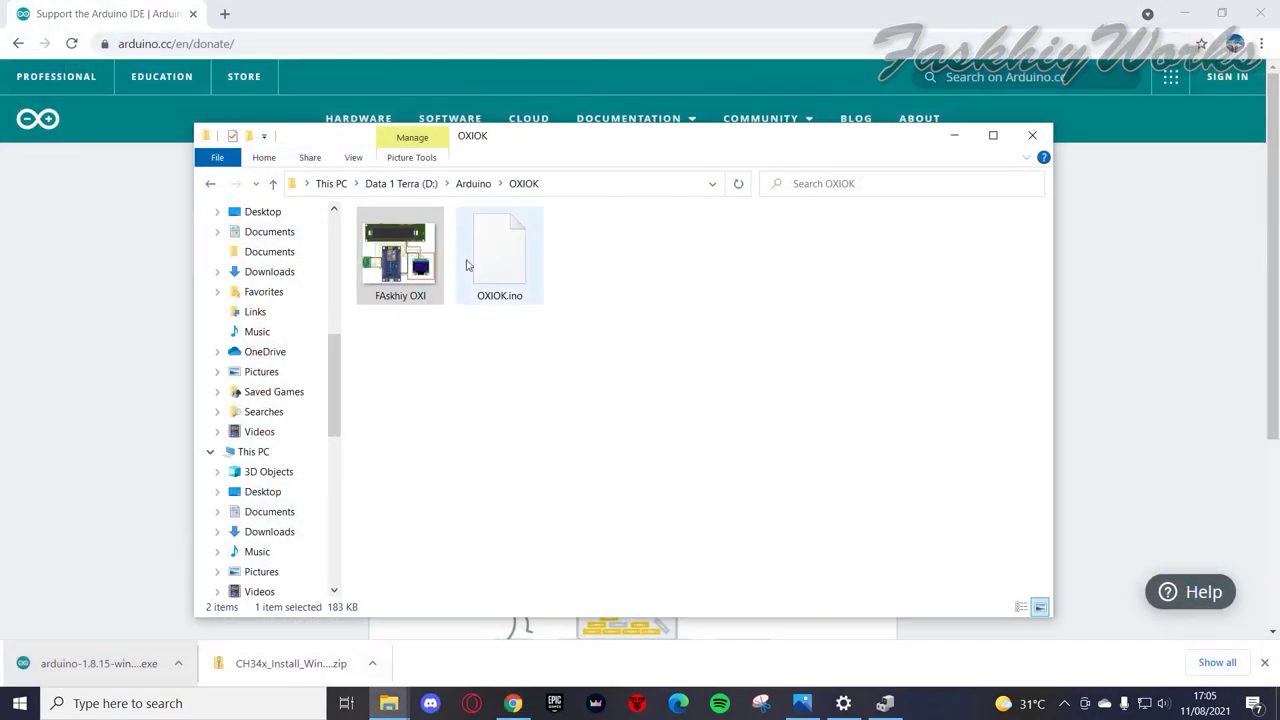
left_click(474, 186)
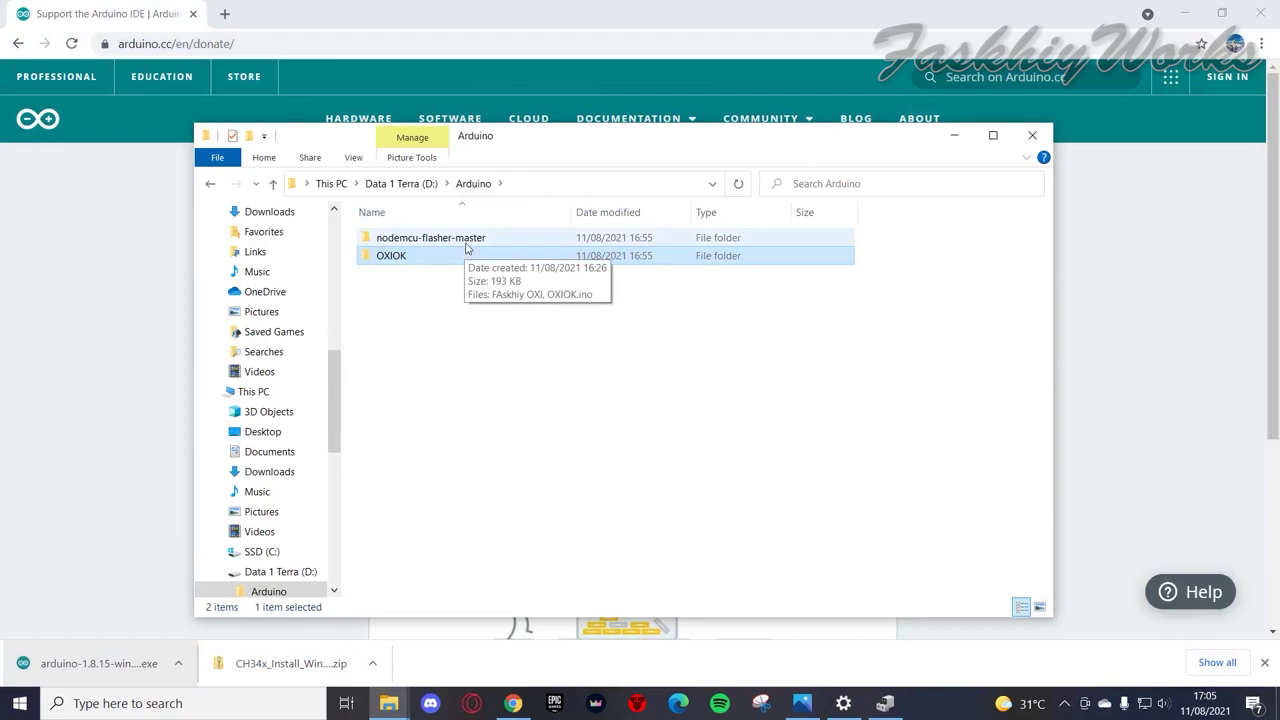
left_click(470, 240)
double_click(470, 240)
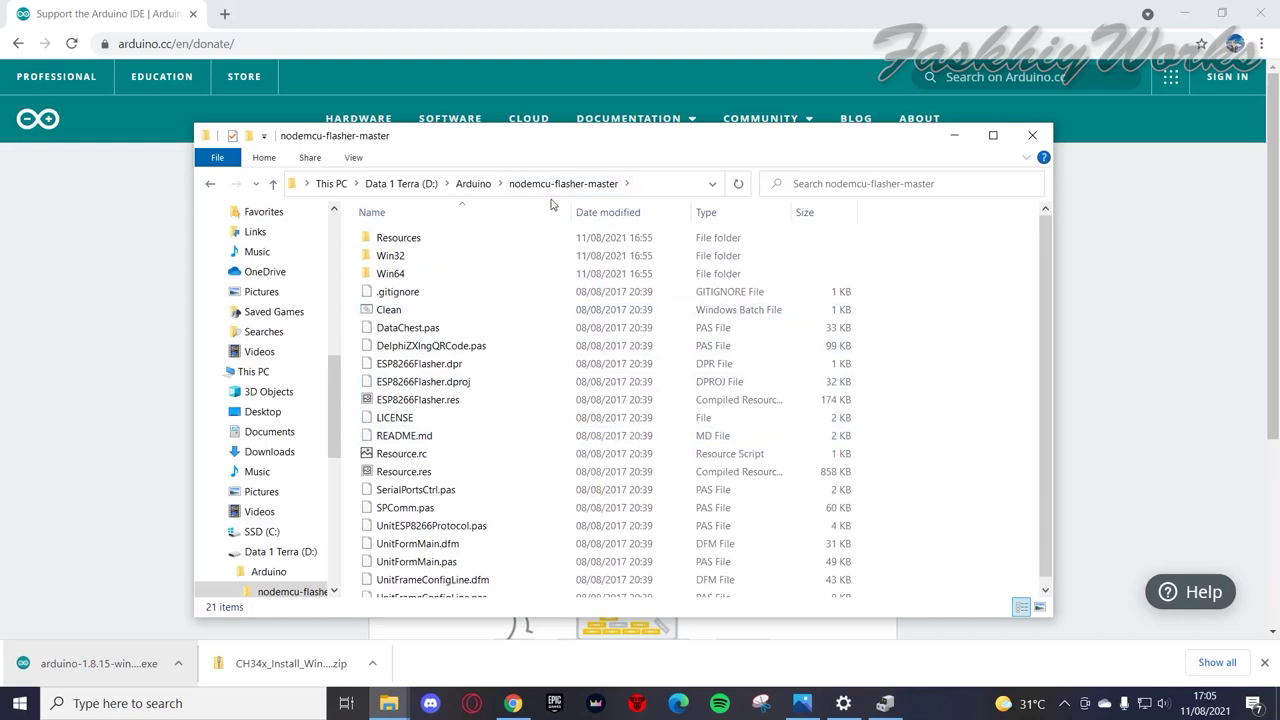
double_click(390, 273)
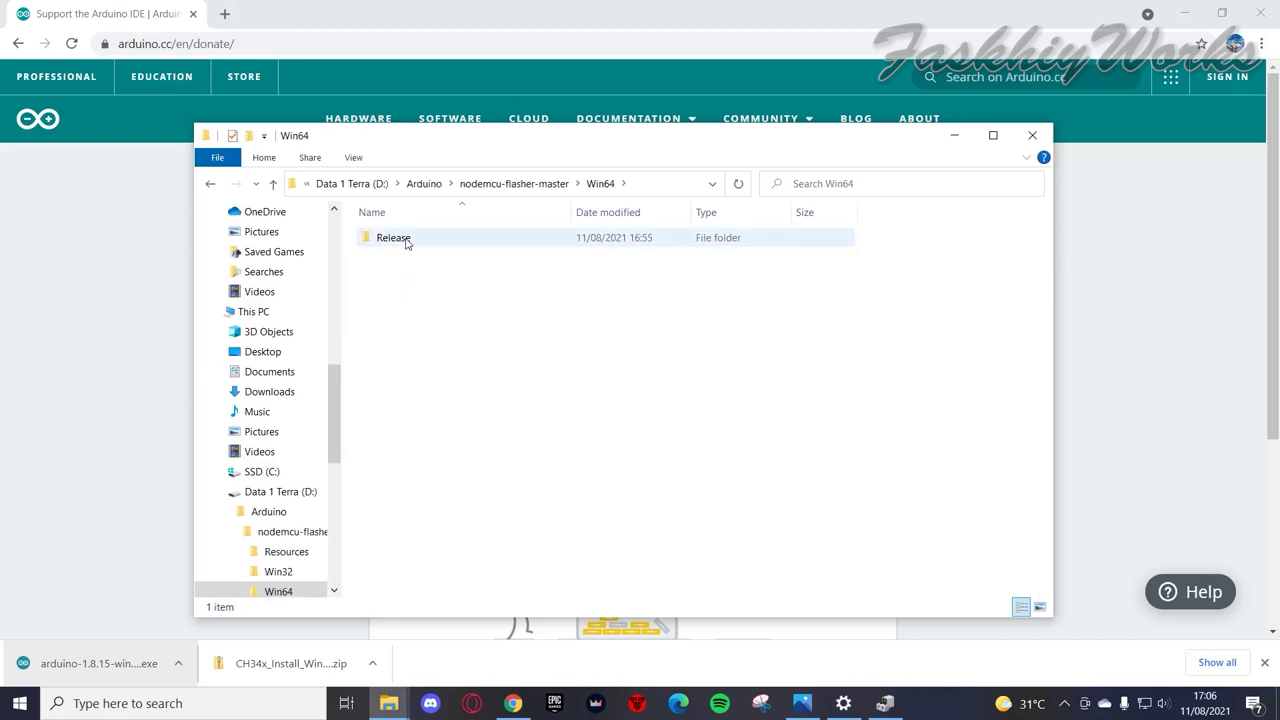
double_click(400, 238)
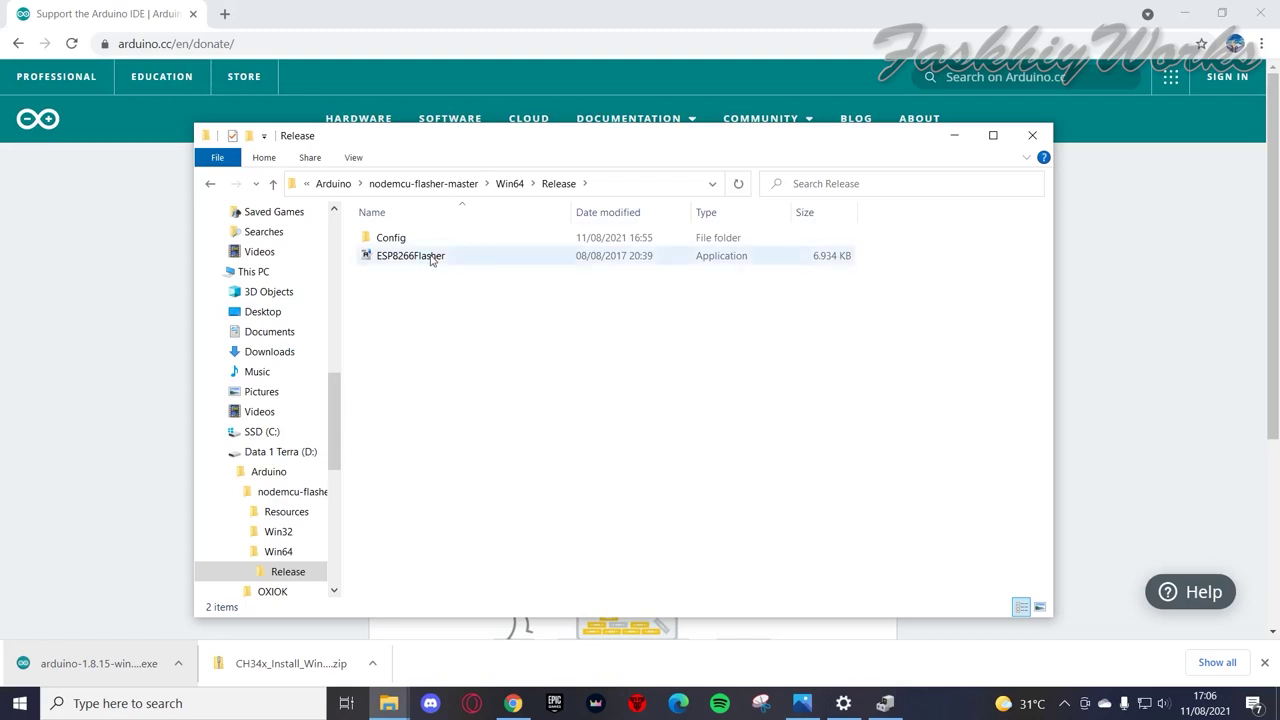
double_click(428, 256)
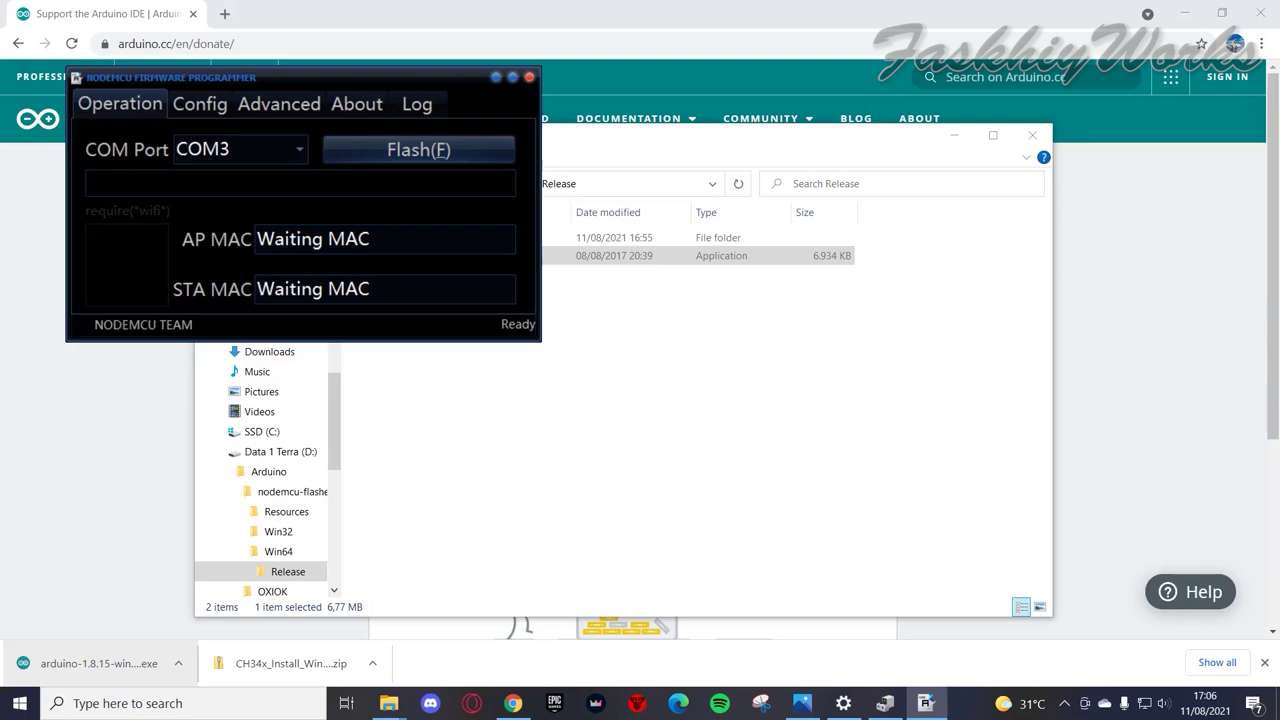
- Review the flasher's advanced settings and set its first binary file to nodemcu_integer_0.9.5_20150318.bin from D:\Arduino\nodemcu-flasher-master\Resources\Binaries
left_click(288, 104)
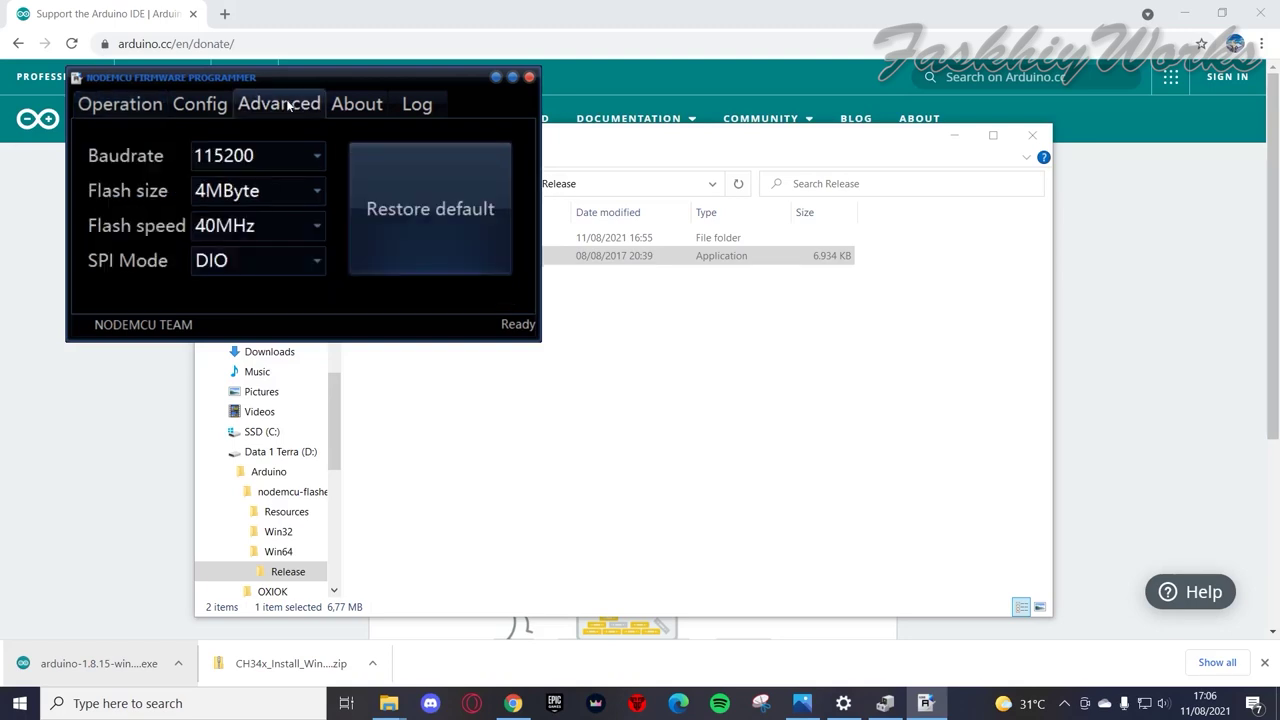
left_click(184, 104)
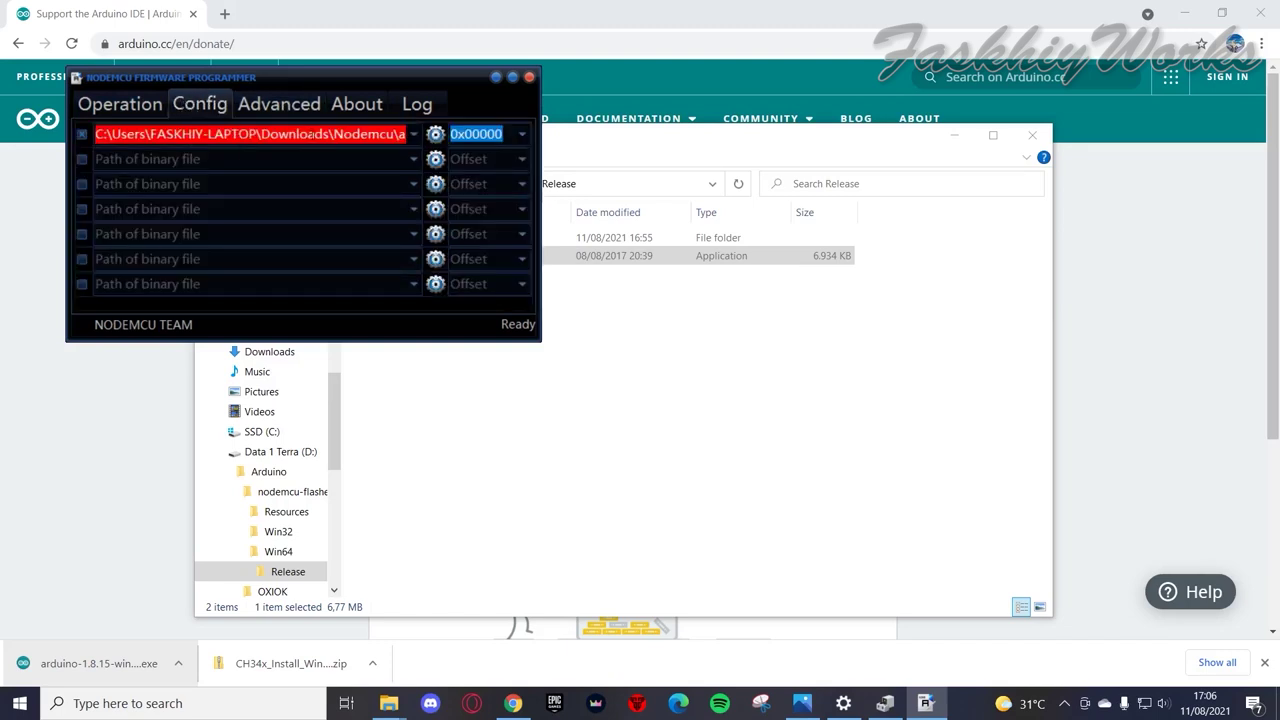
left_click(435, 136)
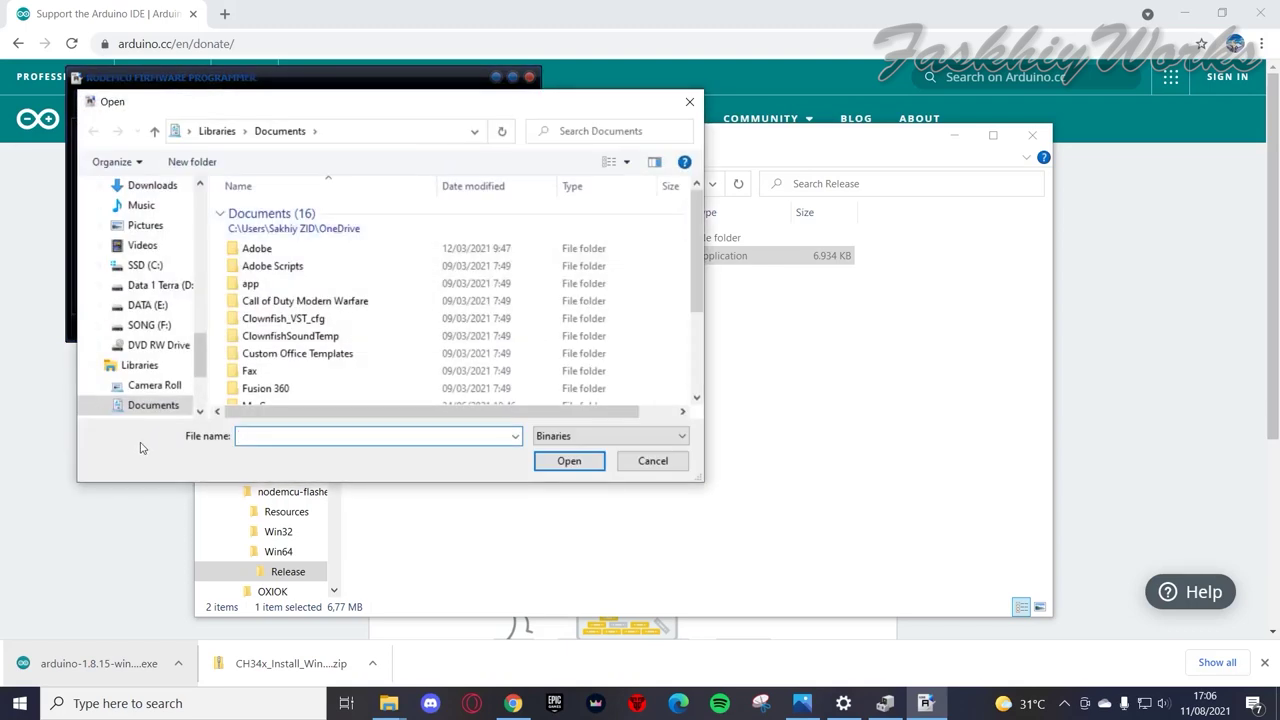
left_click(178, 403)
scroll(178, 403, "down", 3)
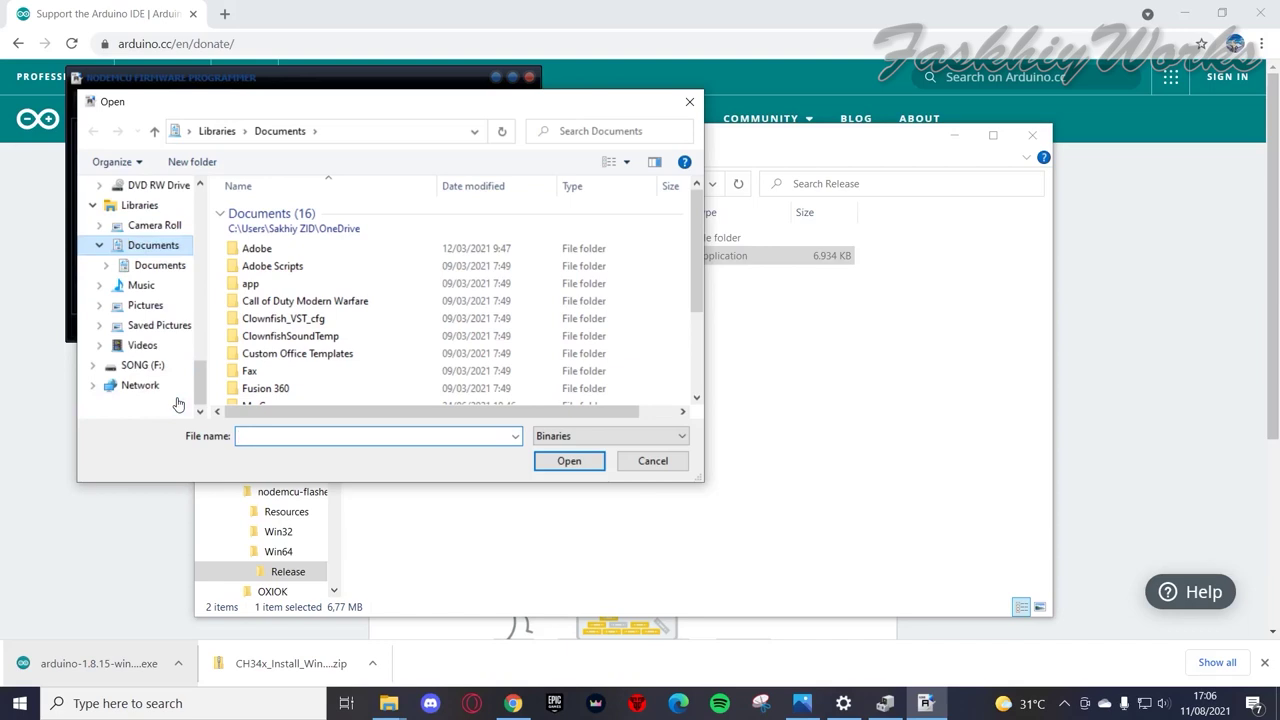
scroll(178, 403, "up", 3)
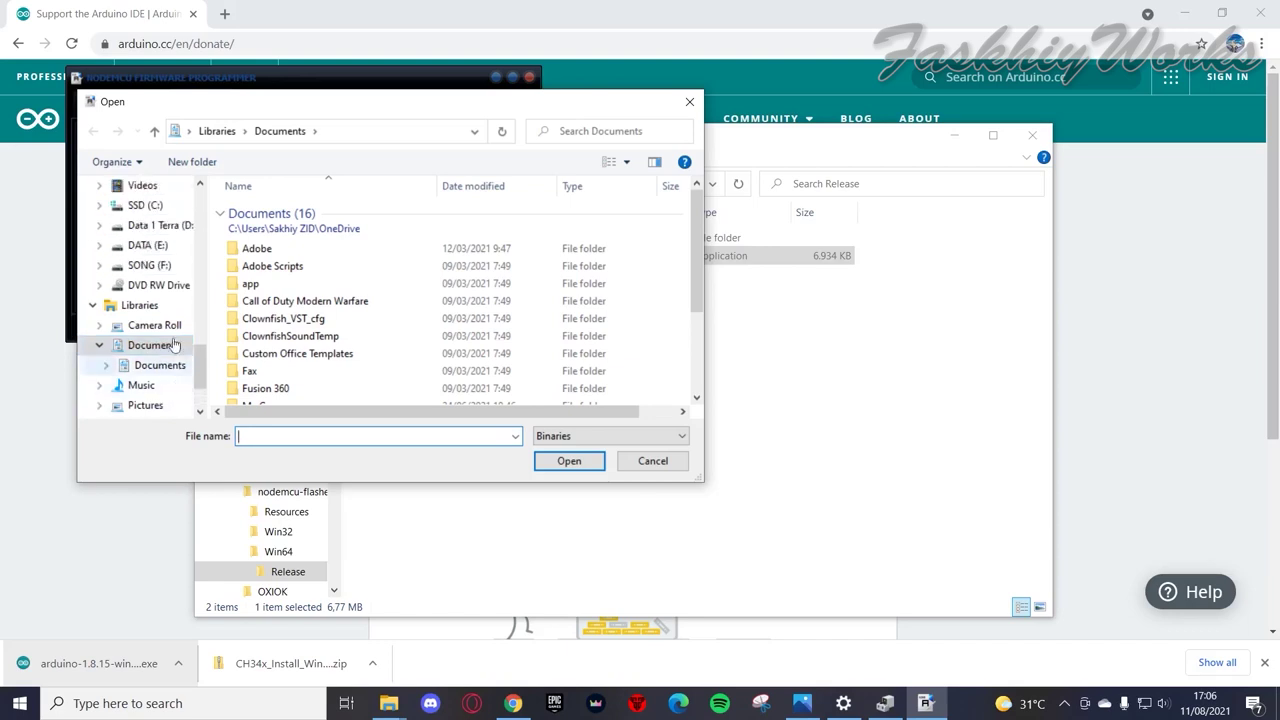
left_click(155, 246)
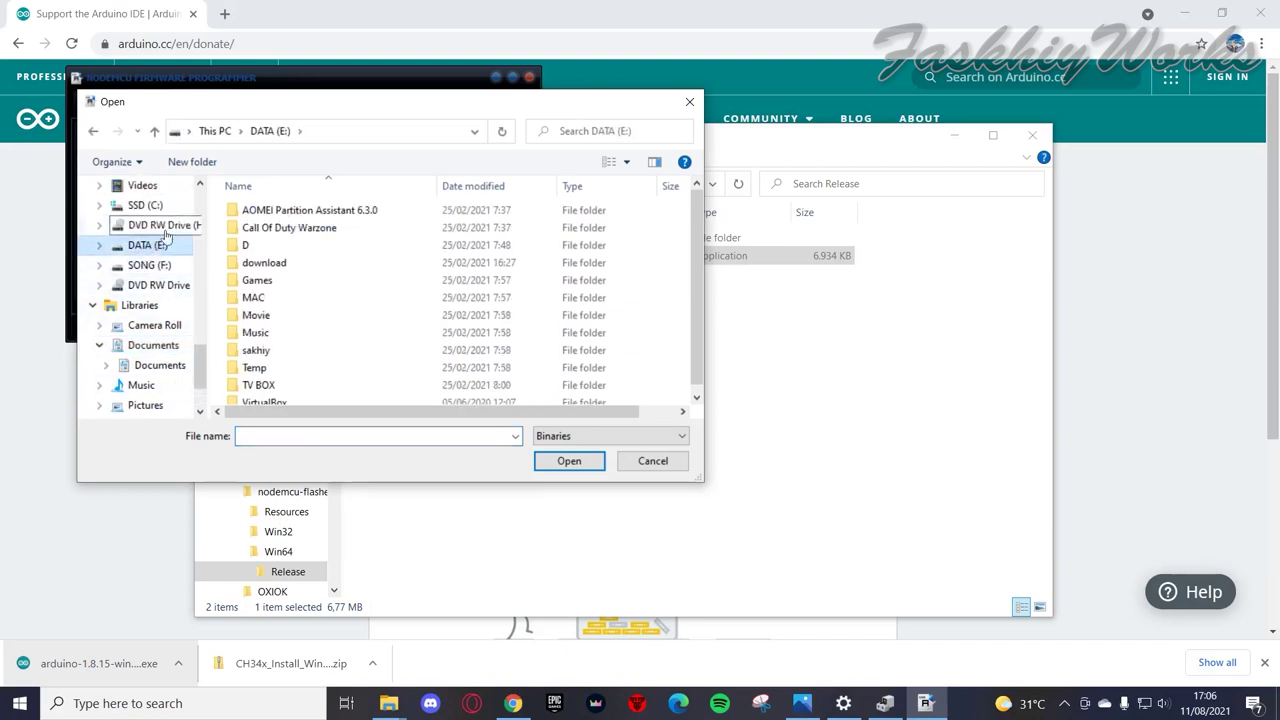
left_click(165, 226)
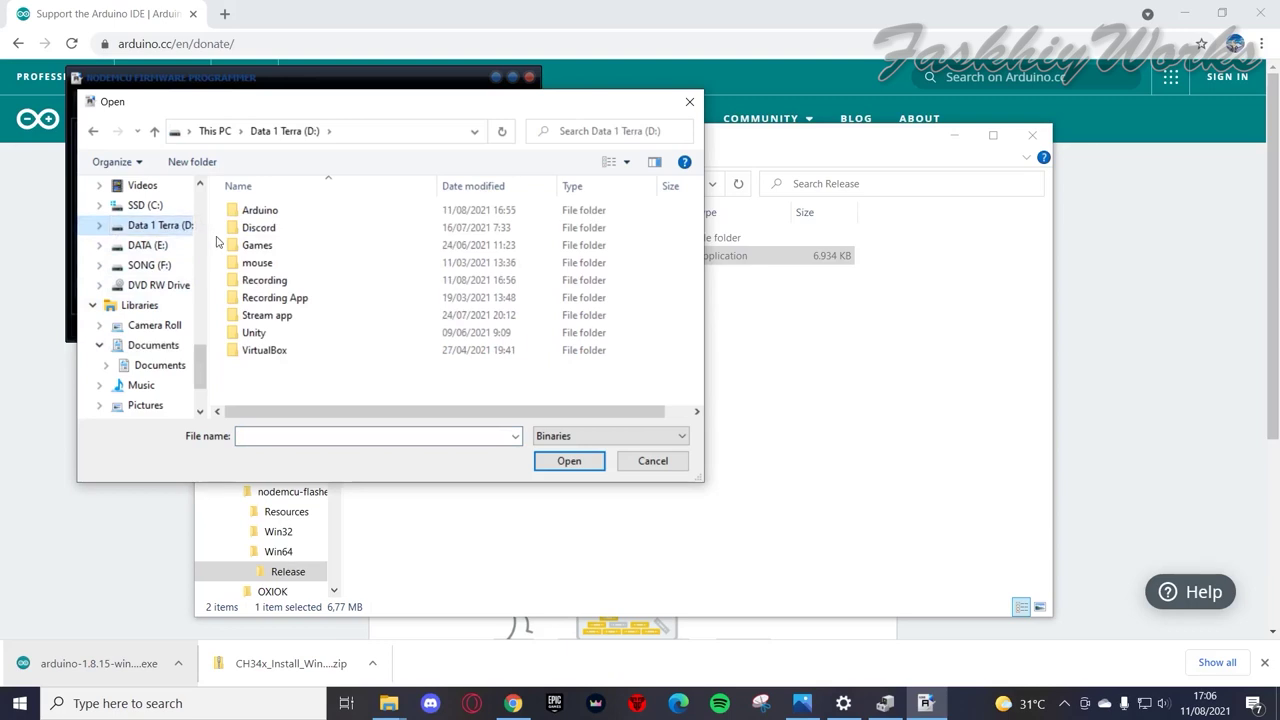
left_click(306, 217)
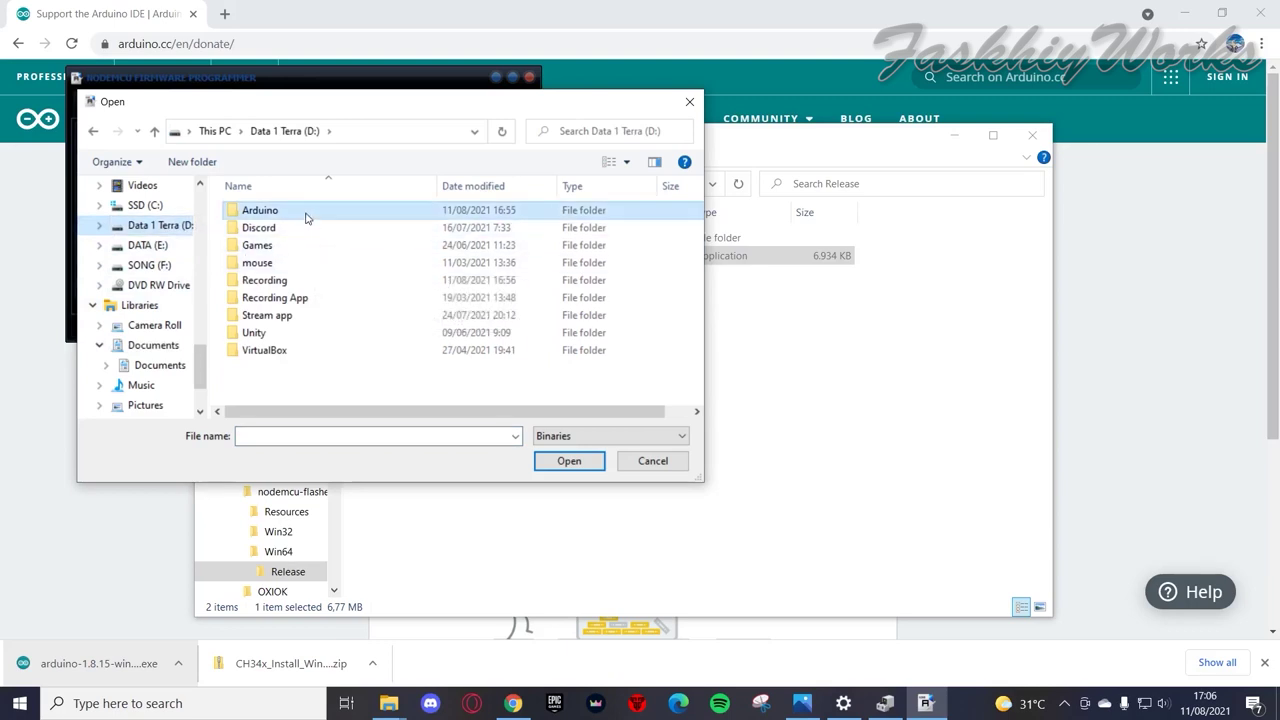
double_click(306, 217)
double_click(306, 217)
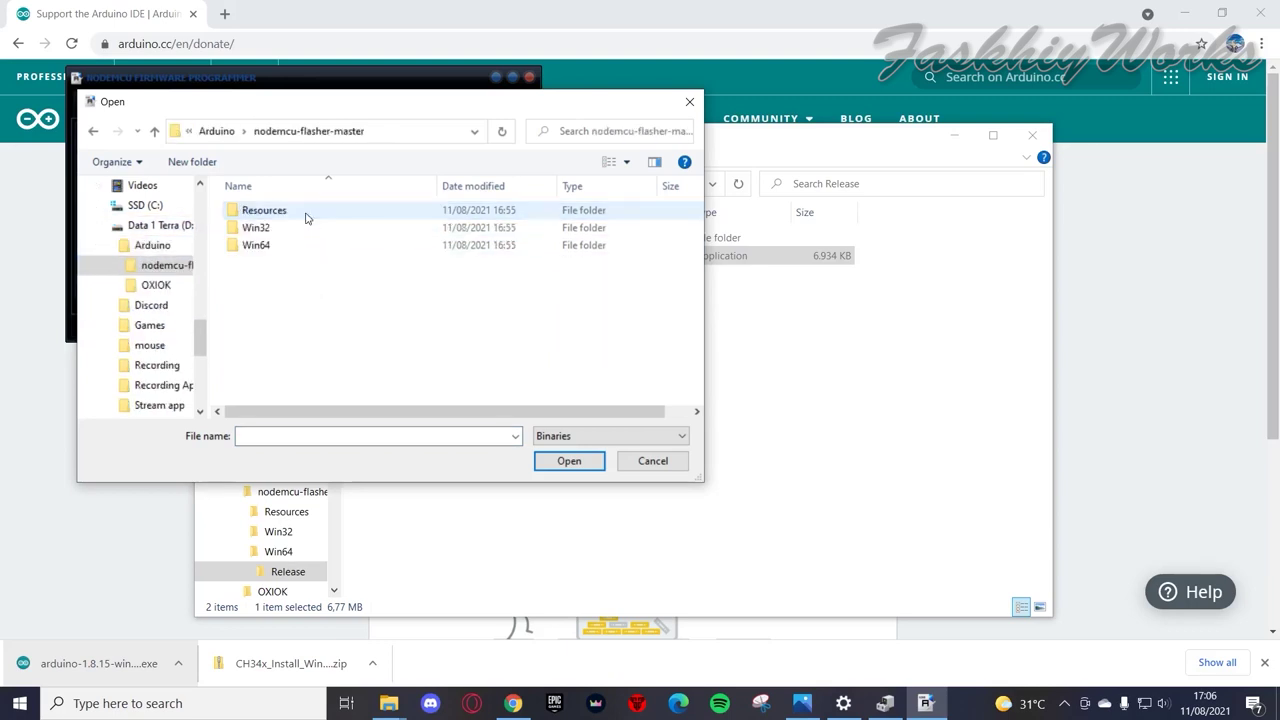
double_click(306, 217)
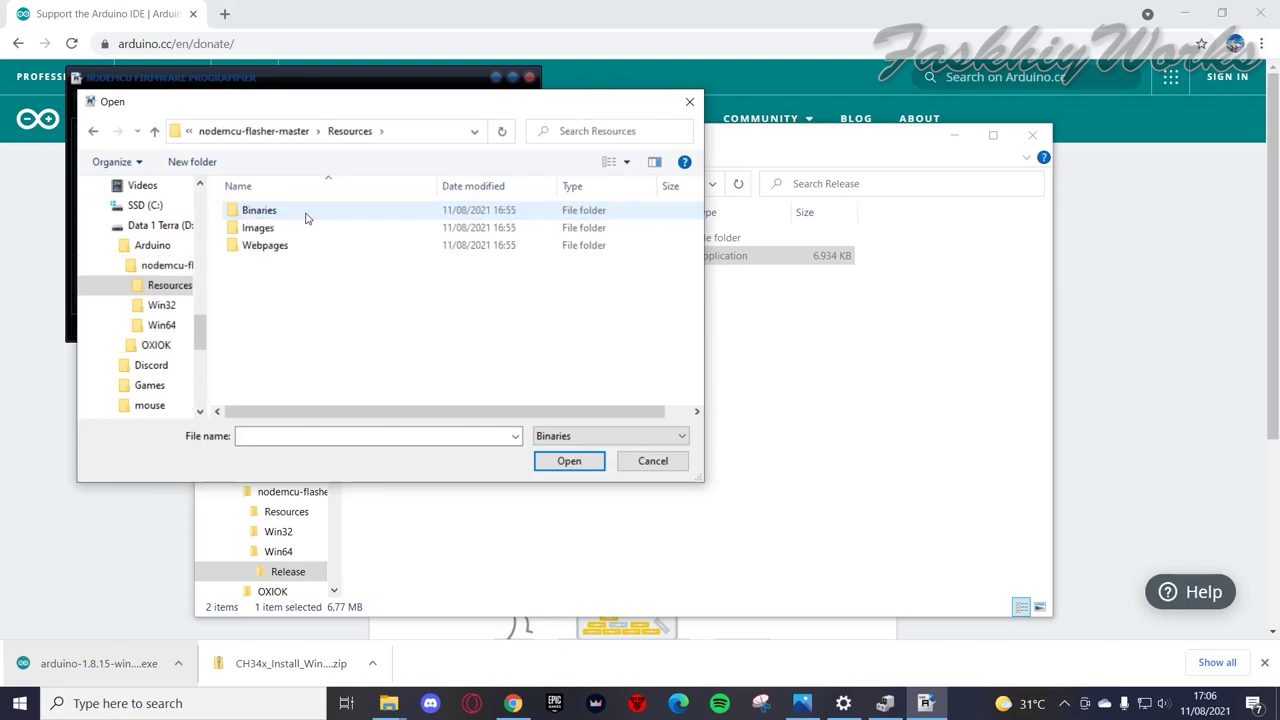
double_click(306, 217)
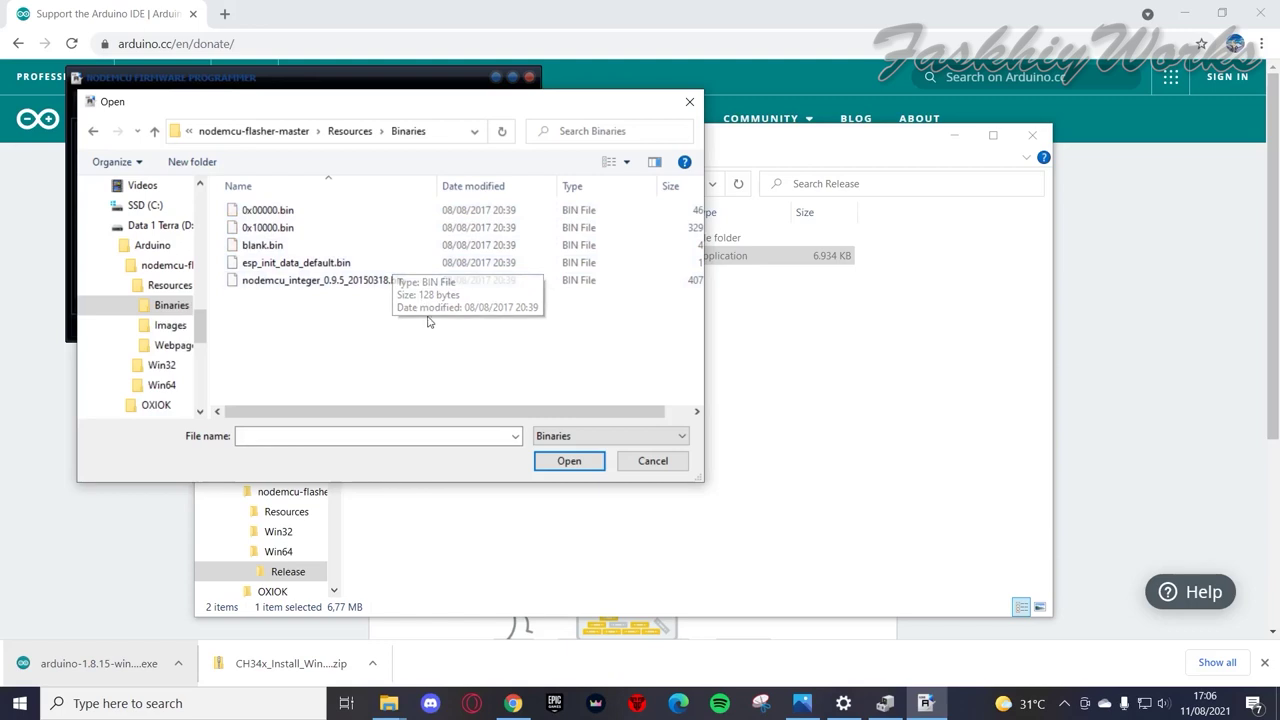
left_click(362, 286)
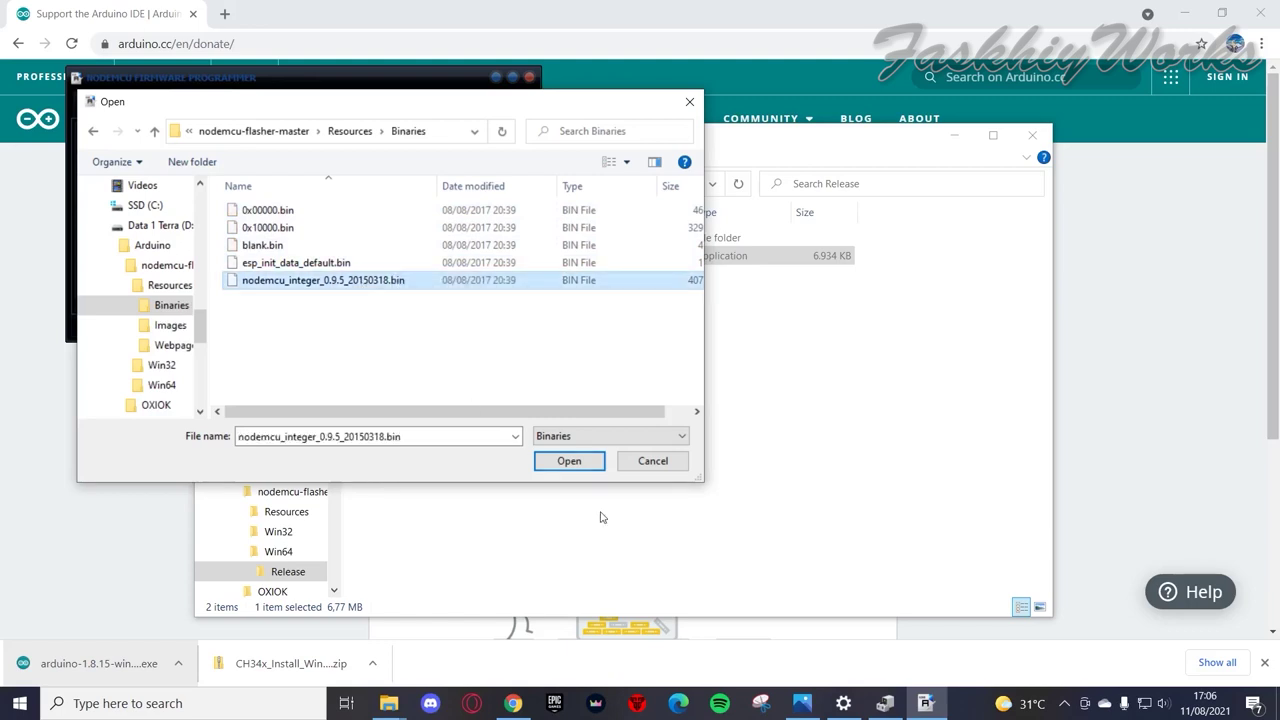
left_click(568, 461)
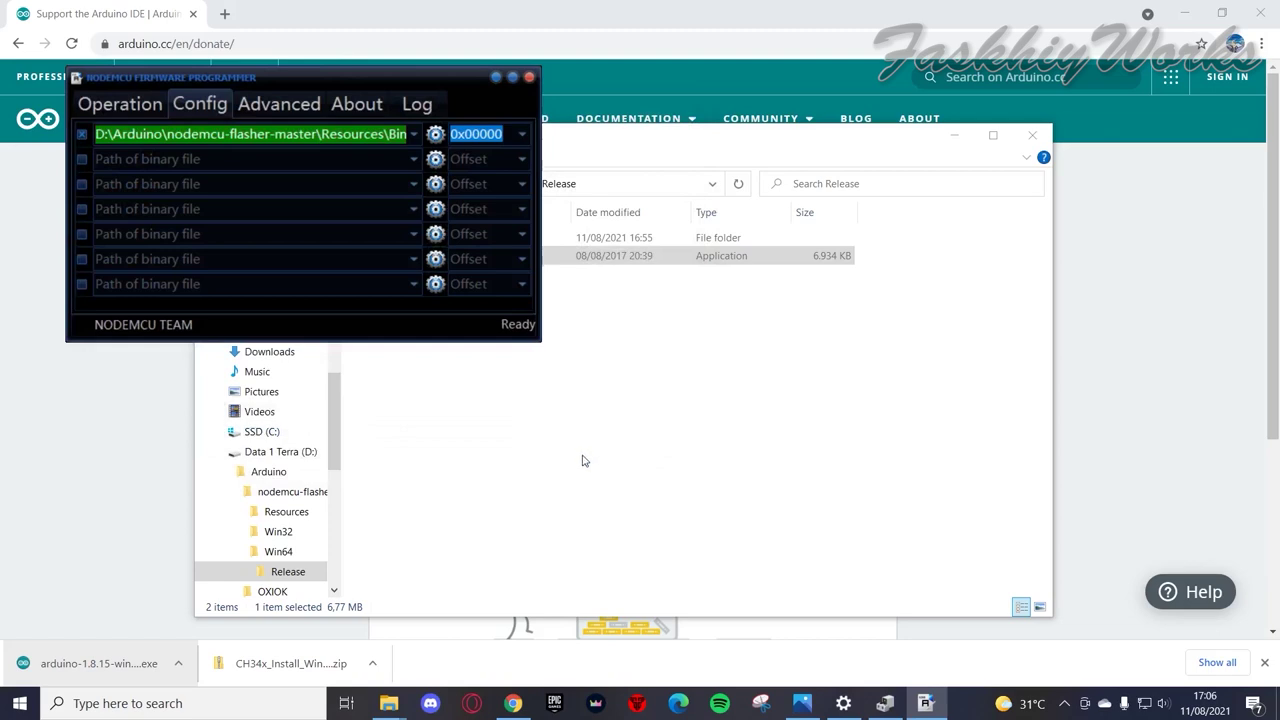
- Flash the chosen firmware to the NodeMCU board on COM3 and close the firmware programmer when it finishes
left_click(113, 108)
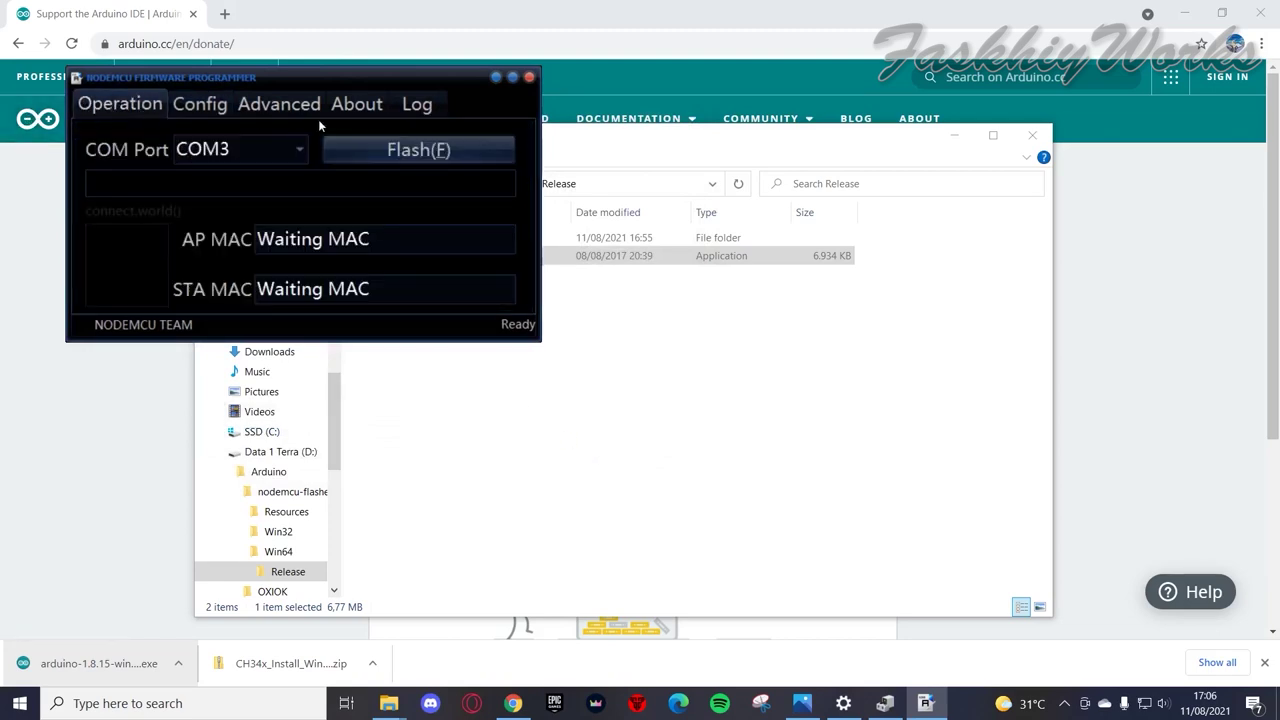
left_click(453, 149)
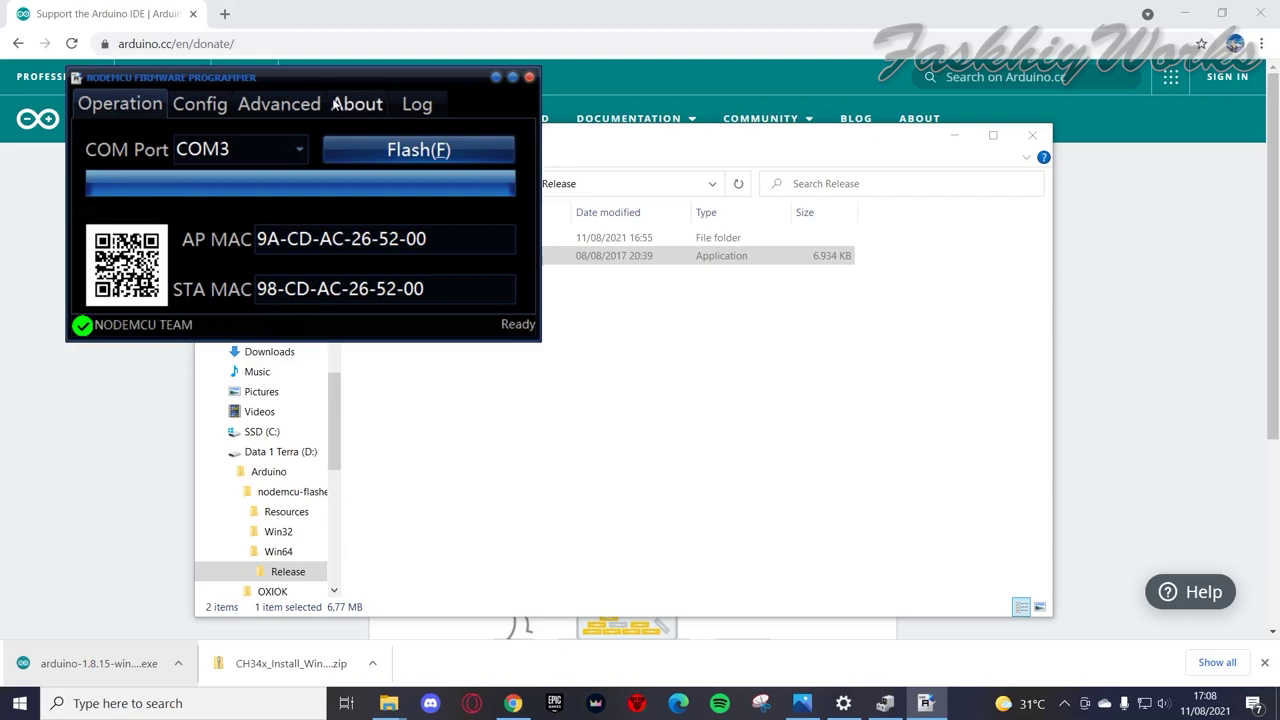
left_click(529, 77)
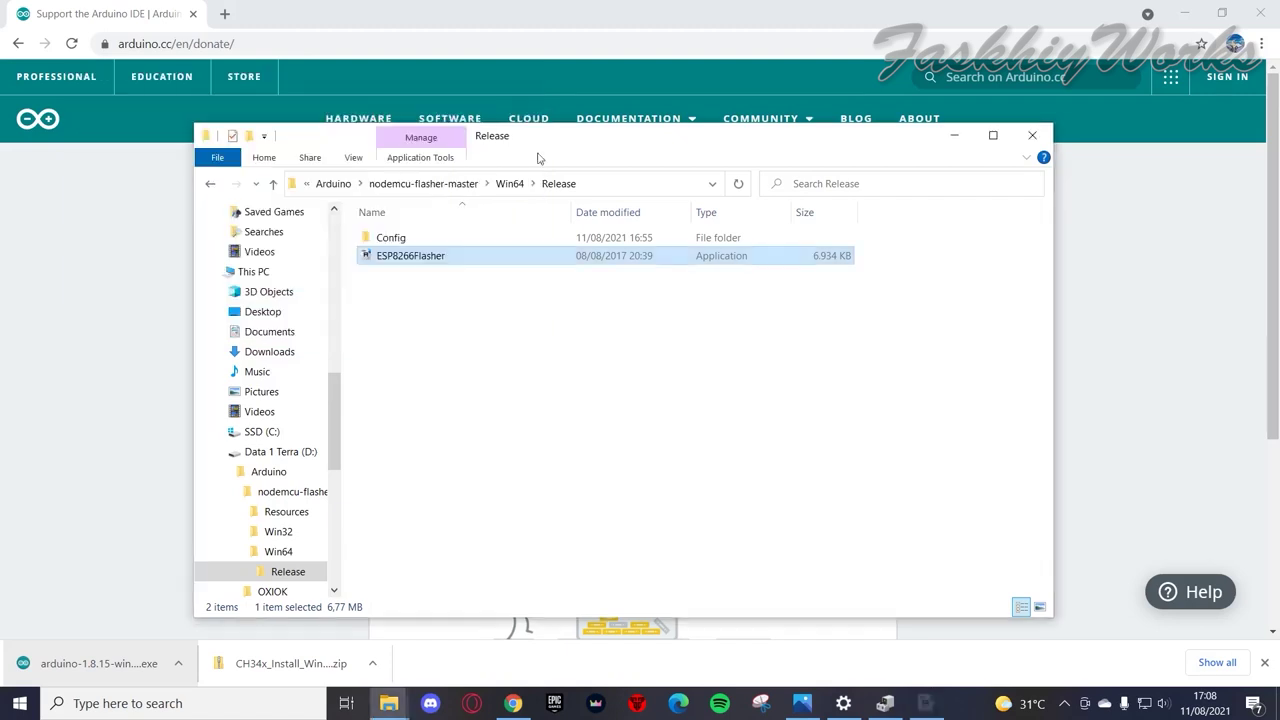
- Go to the D:\Arduino\OXIOK folder and select the OXIOK.ino sketch file
left_click(333, 183)
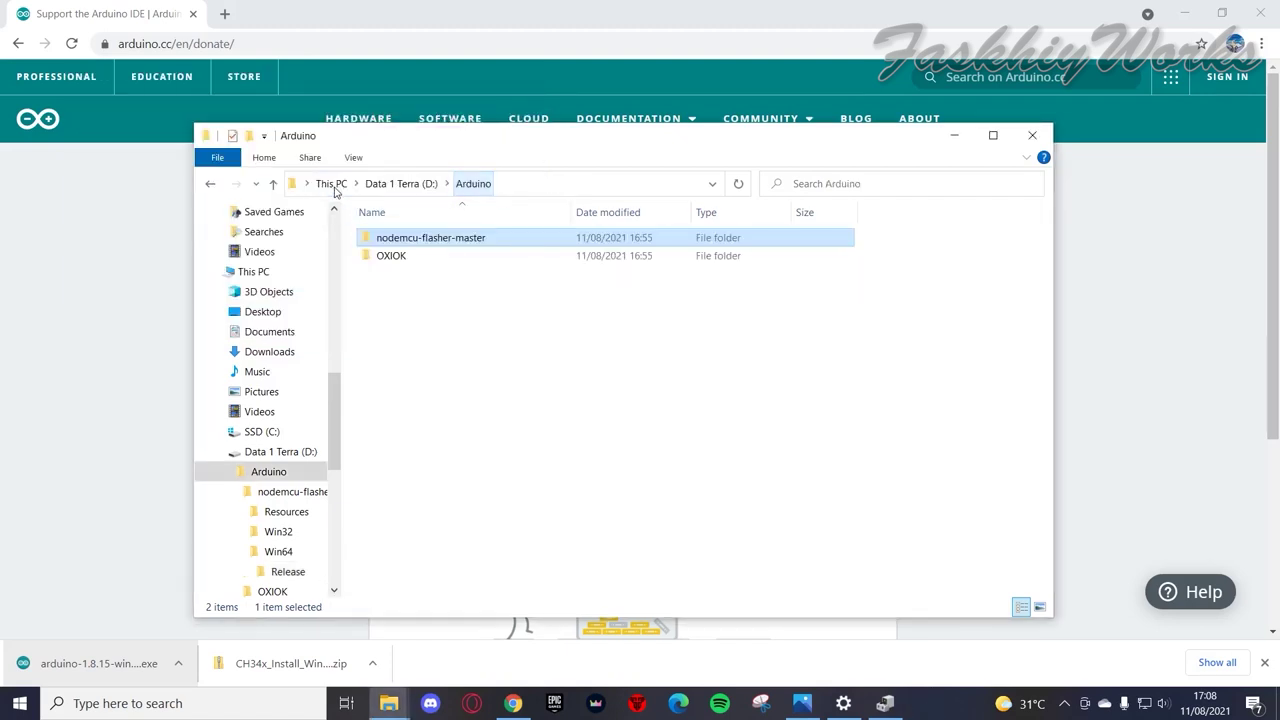
double_click(392, 256)
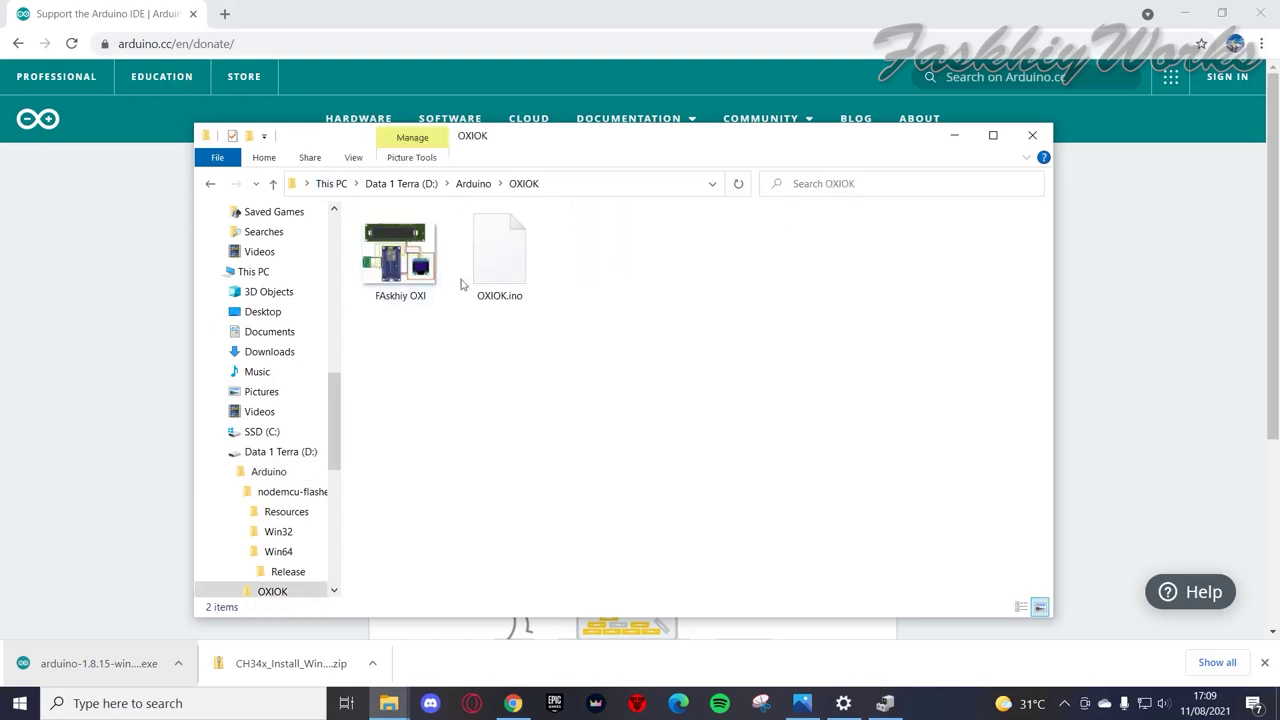
left_click(519, 255)
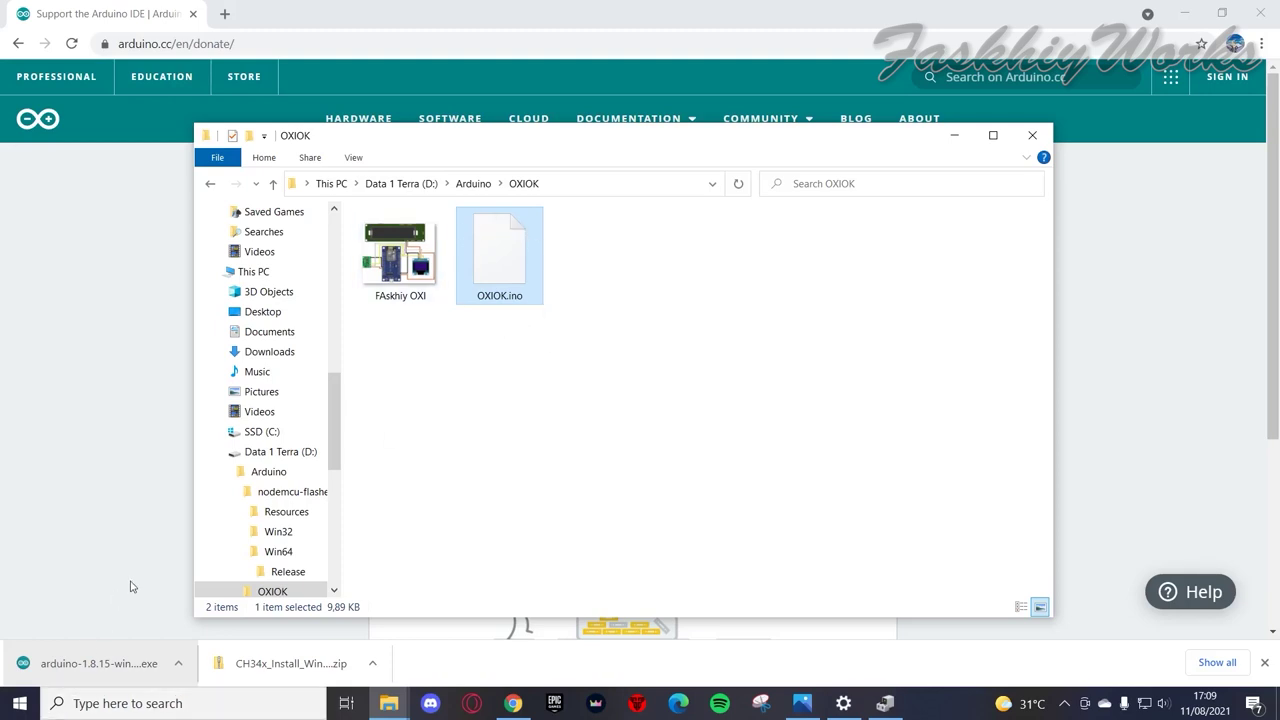
- Launch the Arduino IDE and allow Java(TM) Platform SE binary through the firewall on public networks
left_click(7, 706)
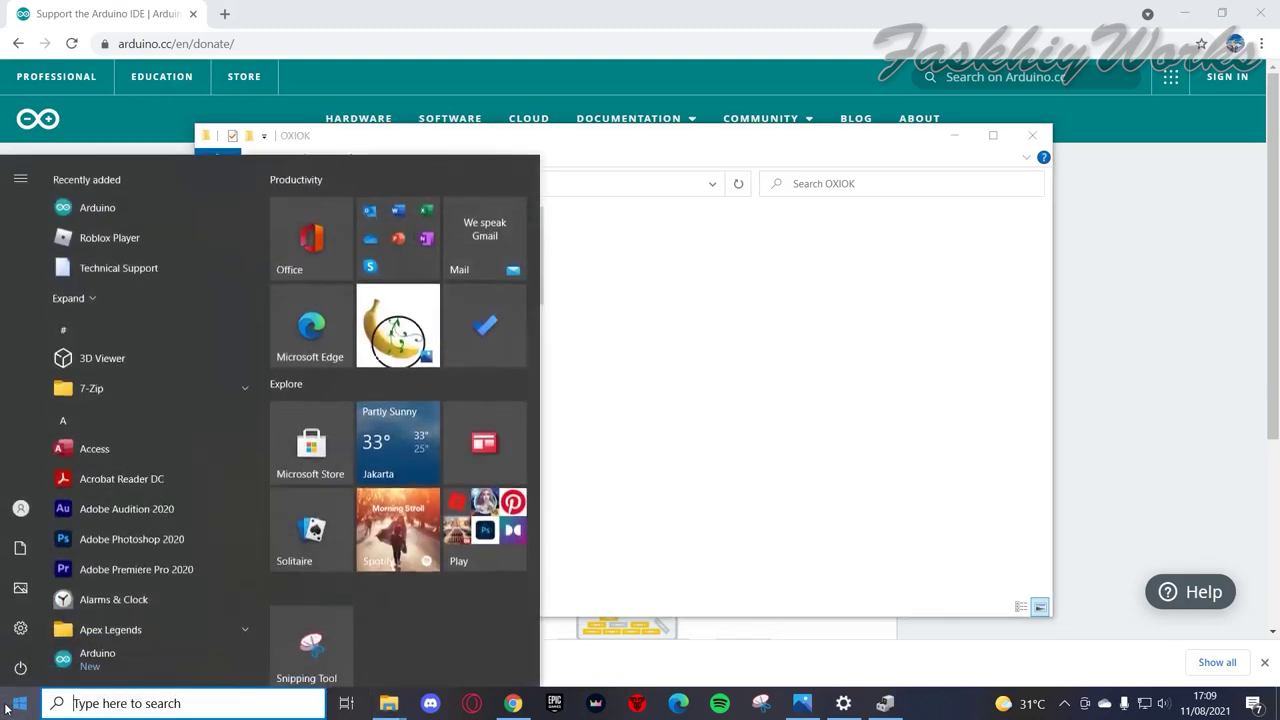
left_click(106, 207)
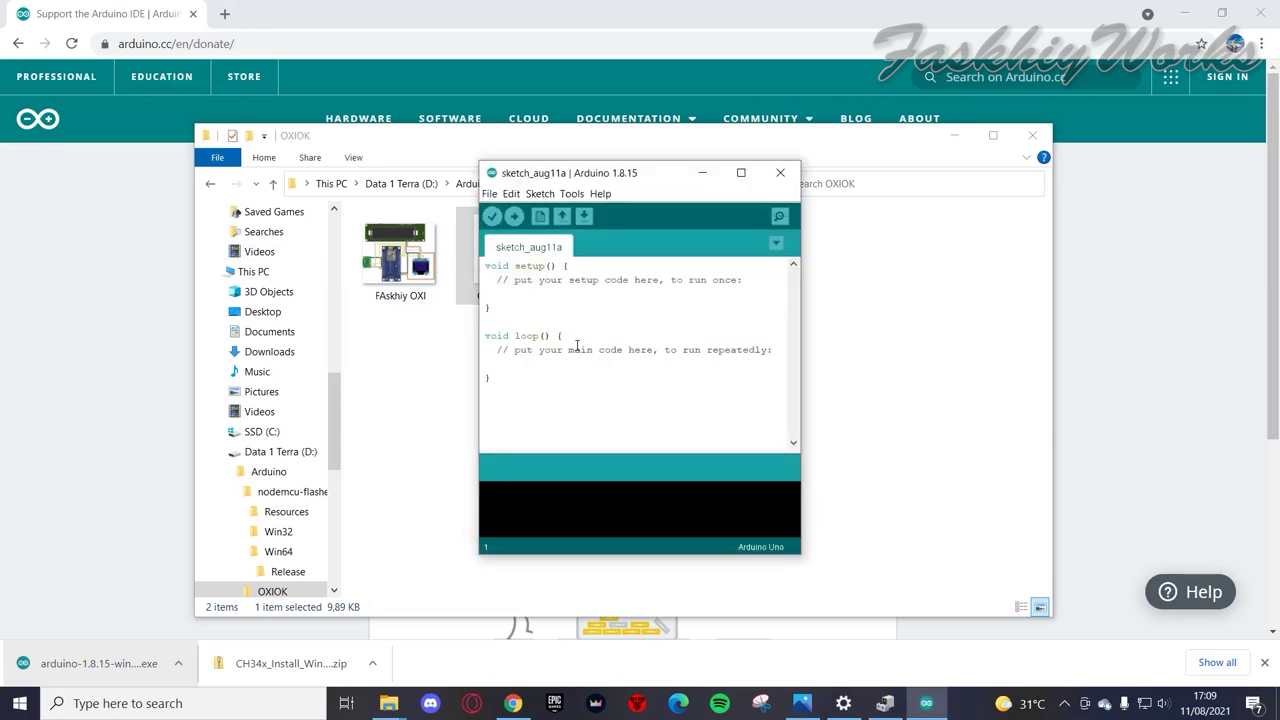
left_click_drag(606, 174, 727, 172)
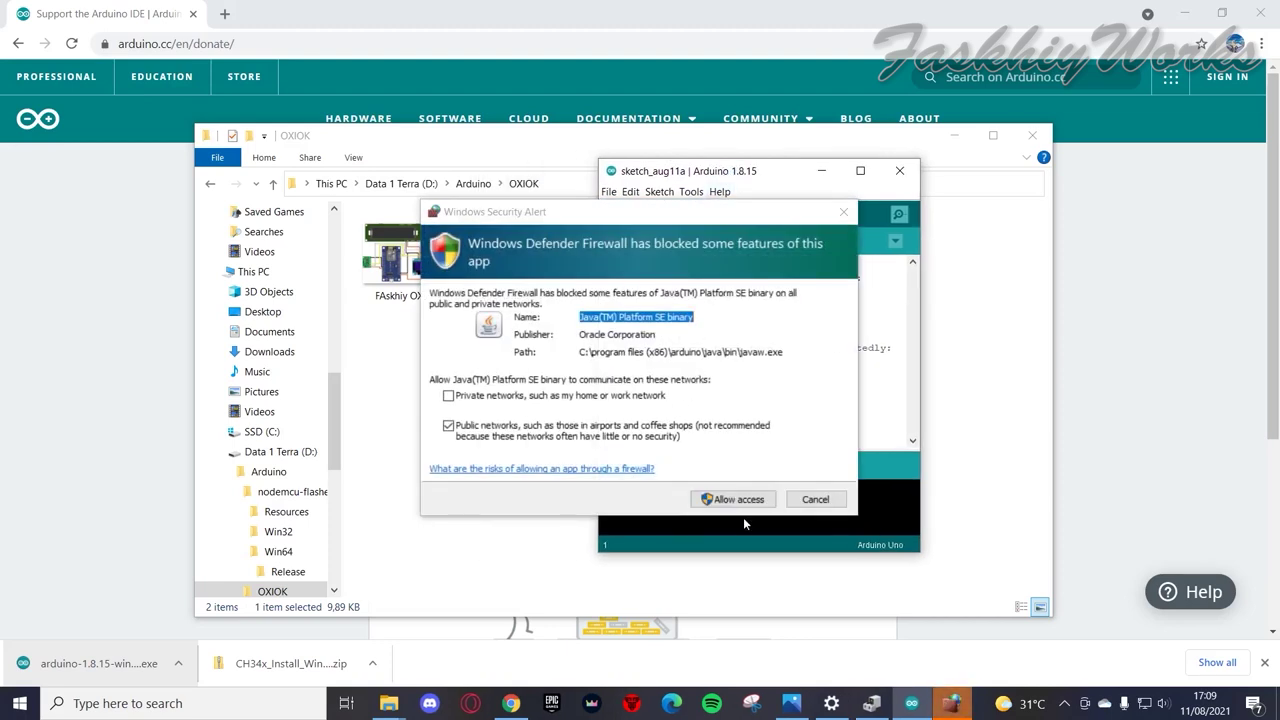
left_click(756, 502)
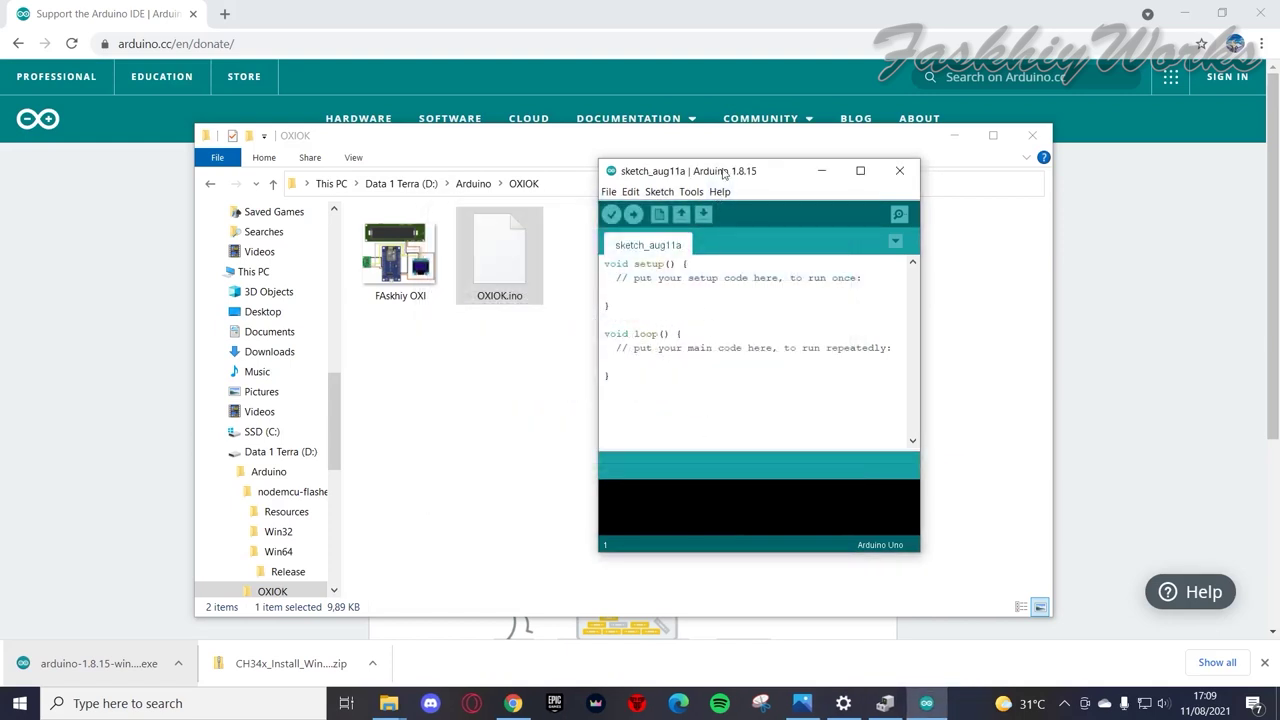
- Open the OXIOK sketch from the Arduino\OXIOK folder on the Data 1 Terra (D:) drive
left_click(609, 192)
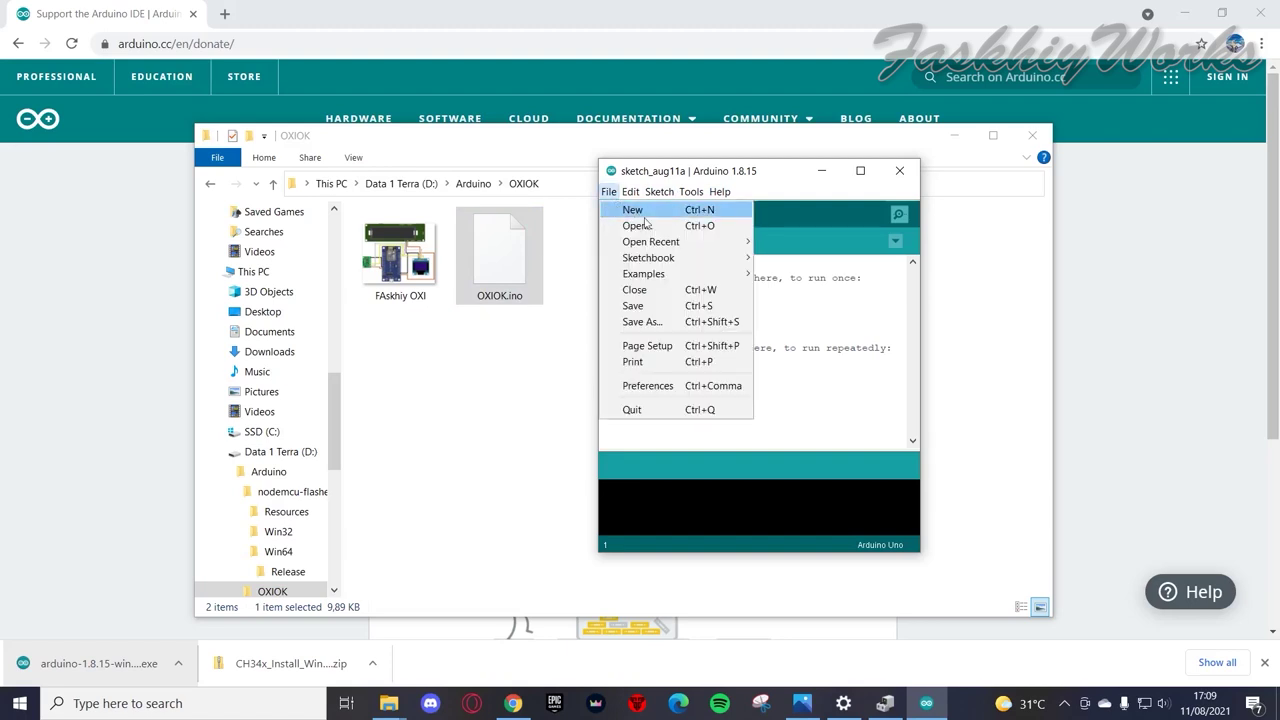
left_click(645, 226)
left_click(140, 61)
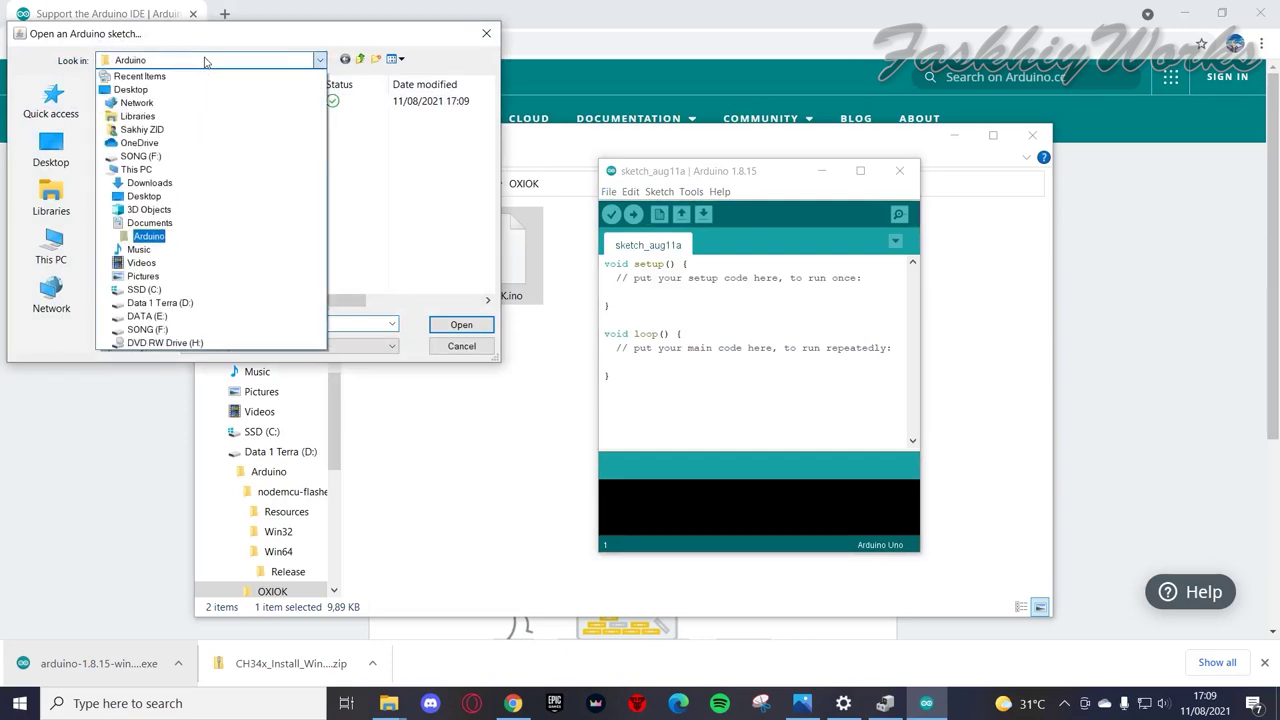
left_click(192, 307)
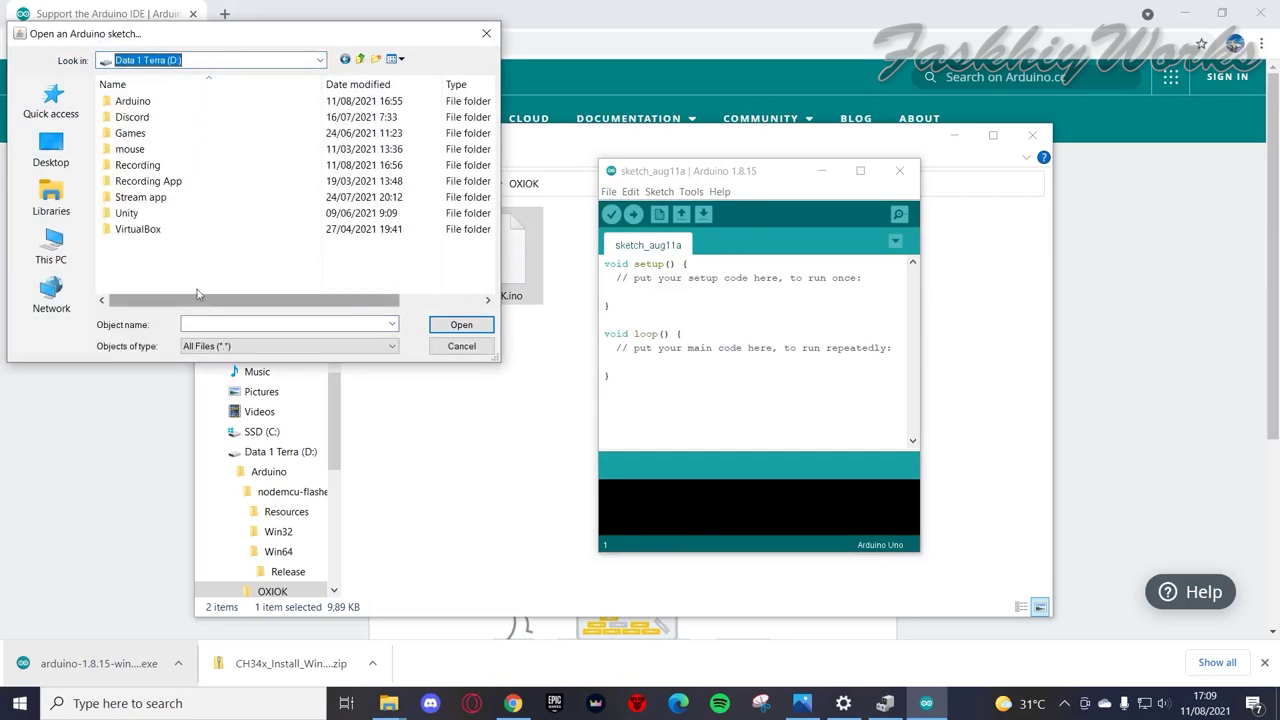
double_click(135, 102)
double_click(147, 122)
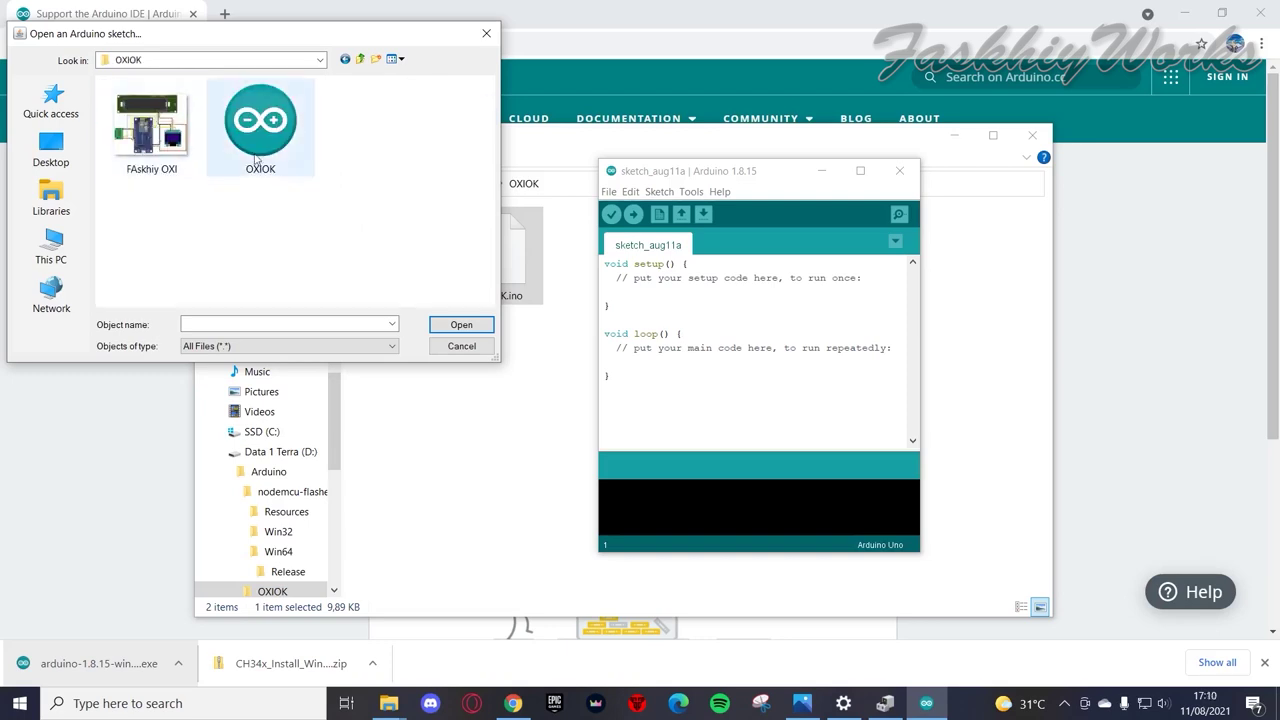
double_click(262, 125)
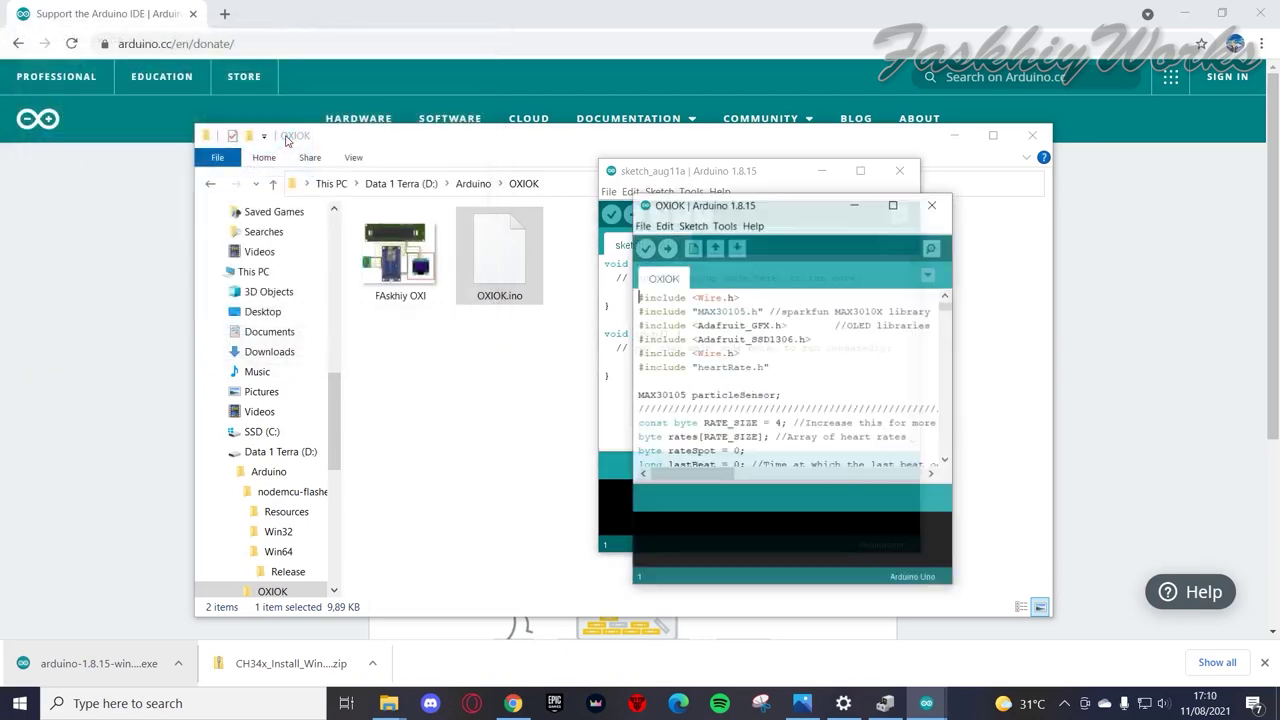
- Close the blank sketch_aug11a window and maximize the OXIOK sketch window
left_click(901, 172)
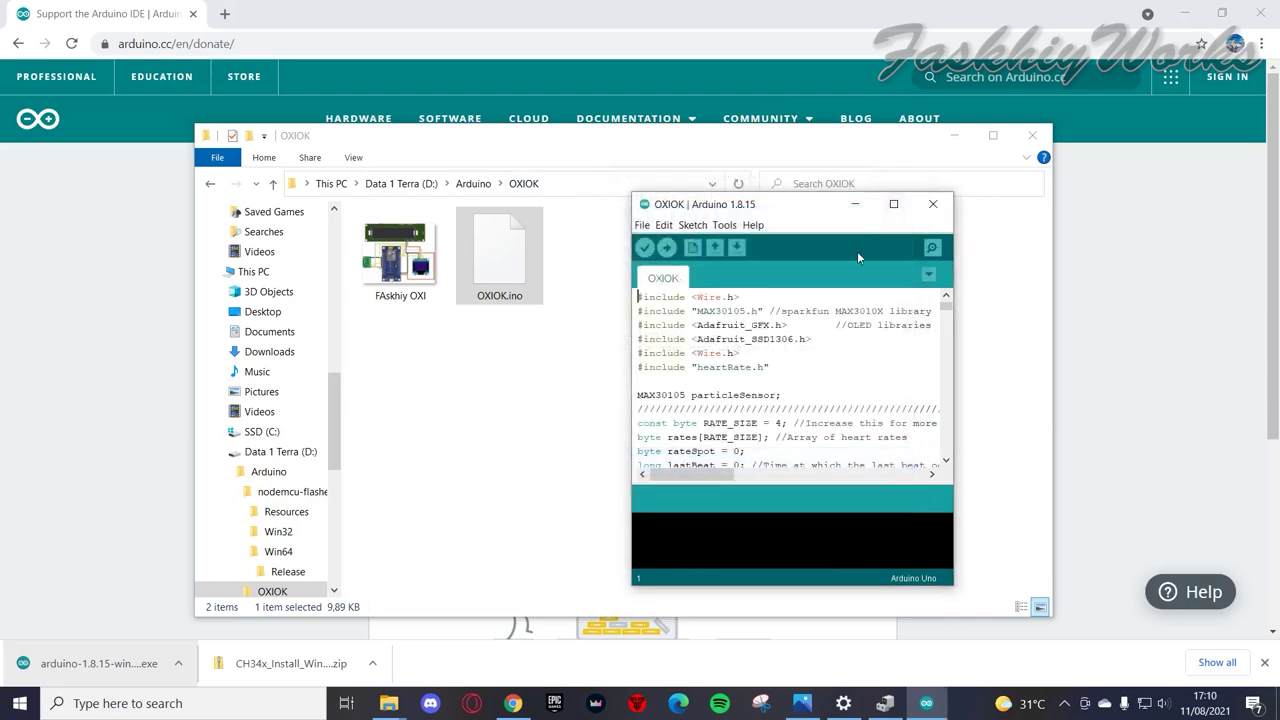
left_click_drag(751, 206, 641, 160)
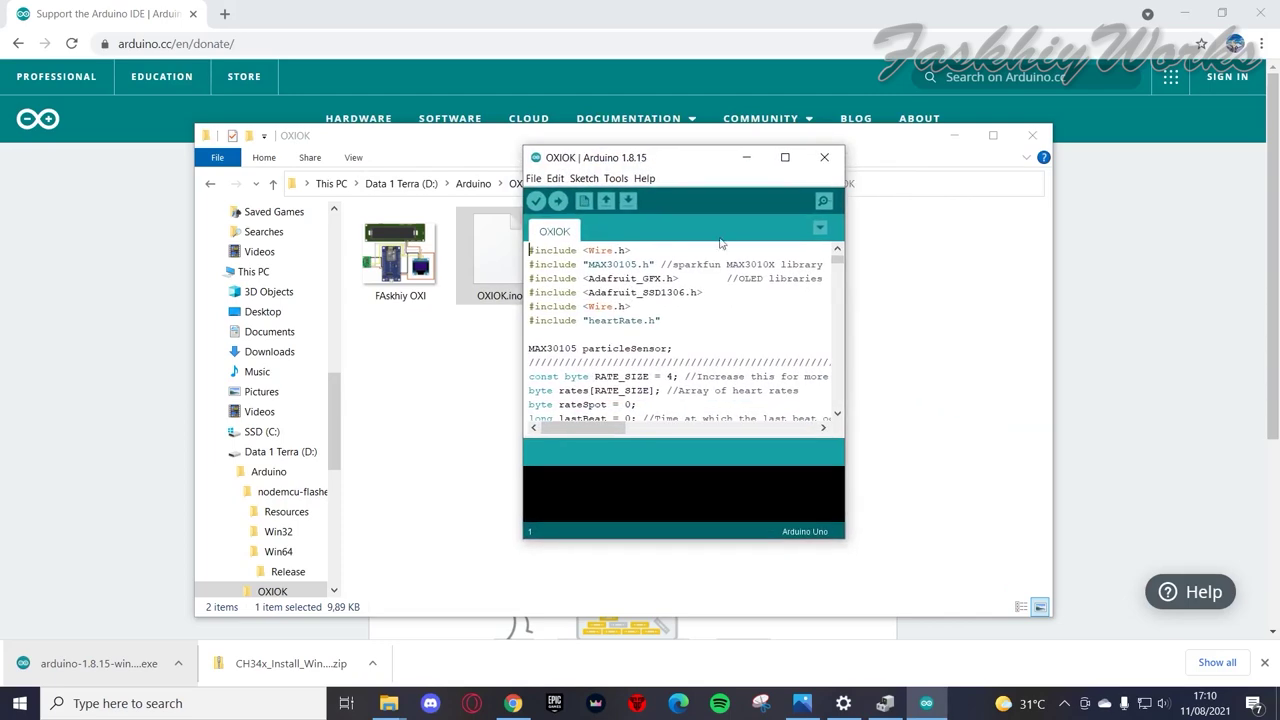
left_click(785, 158)
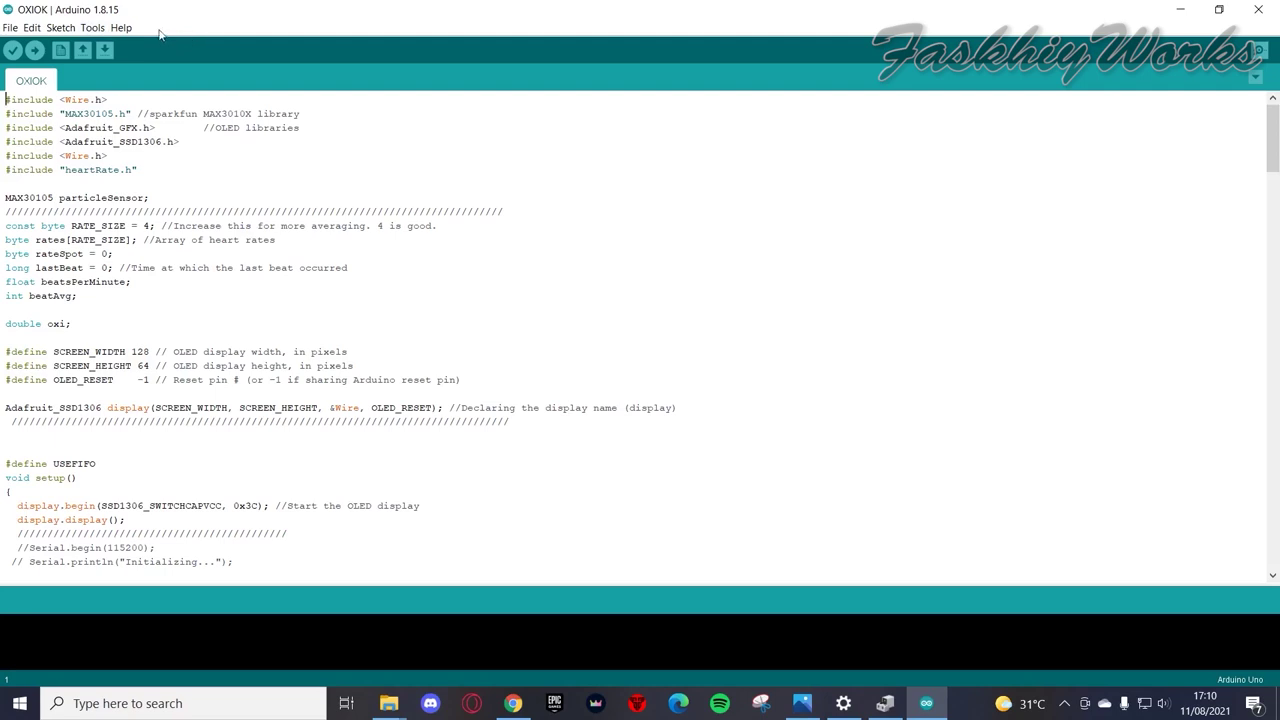
- Set the IDE's serial port to COM3
left_click(90, 28)
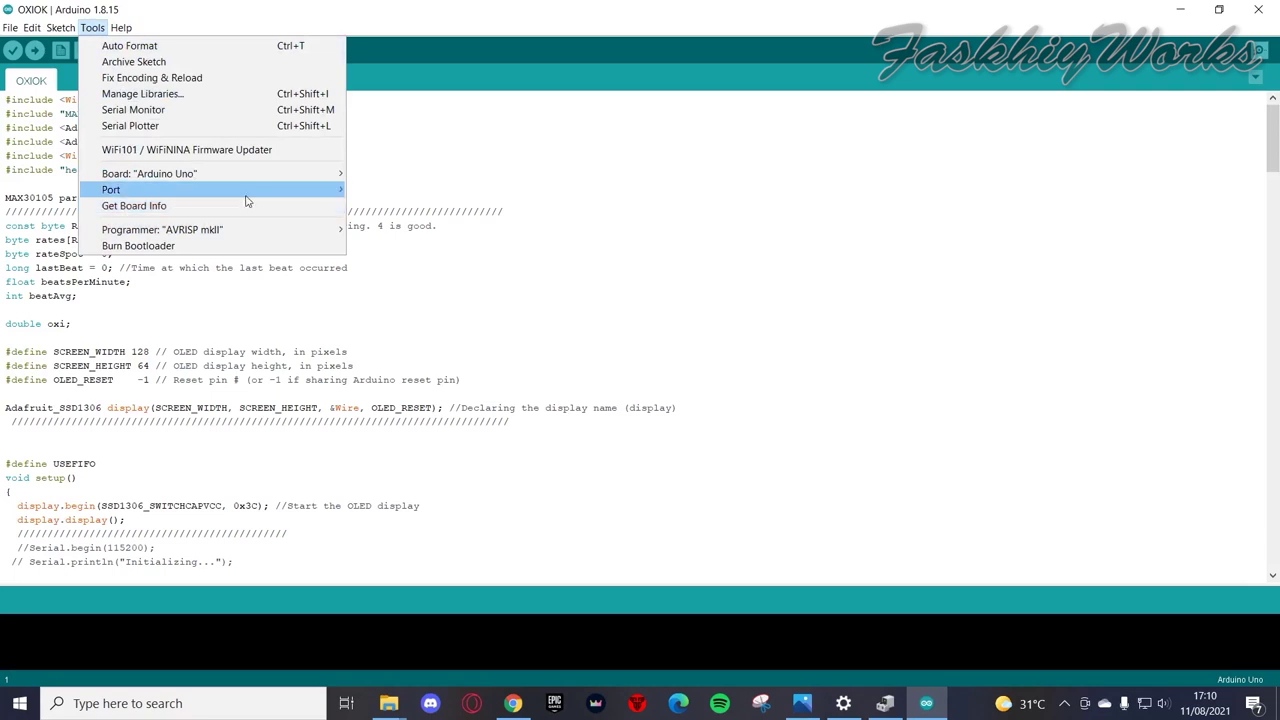
mouse_move(372, 196)
mouse_move(330, 189)
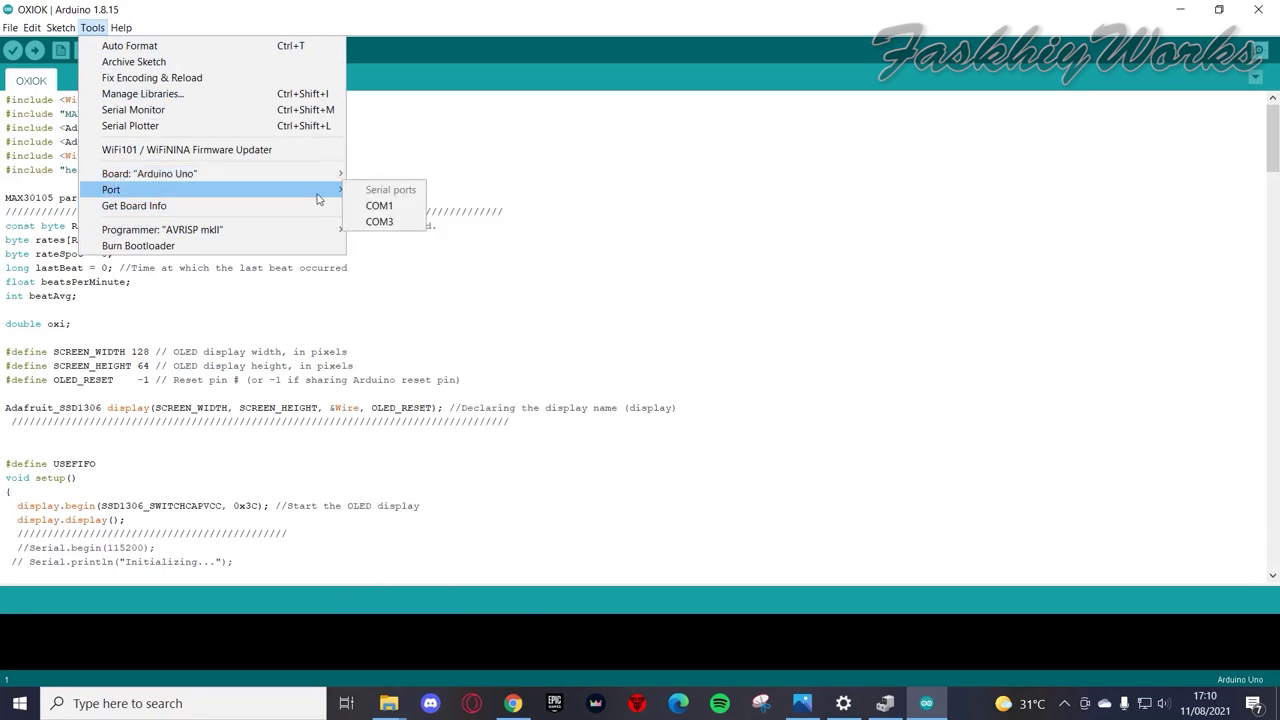
left_click(380, 222)
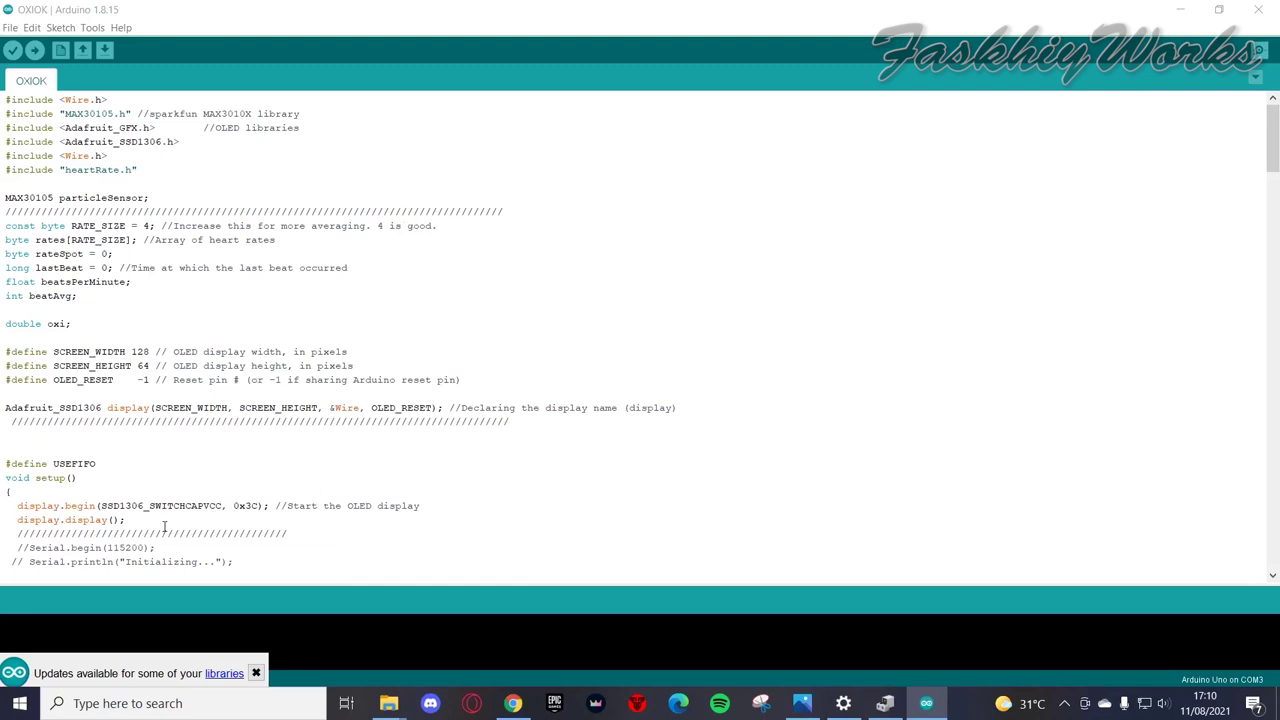
- Look through the opening code of the OXIOK sketch and dismiss the library updates notification
key("Down")
key("Down")
key("Down")
key("Down")
key("Down")
key("Down")
key("Down")
key("Down")
left_click(256, 673)
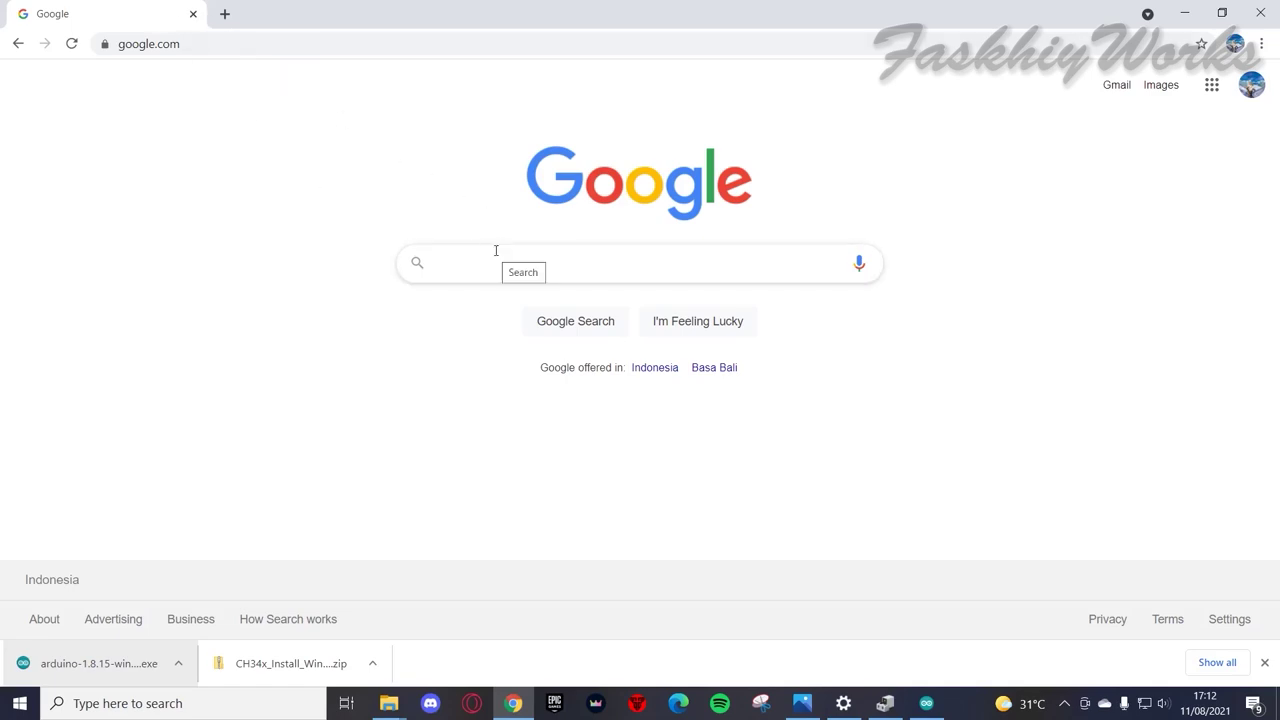
- Switch to Chrome and search Google for "nodemcu arduino ide"
type("nodem")
key("Down")
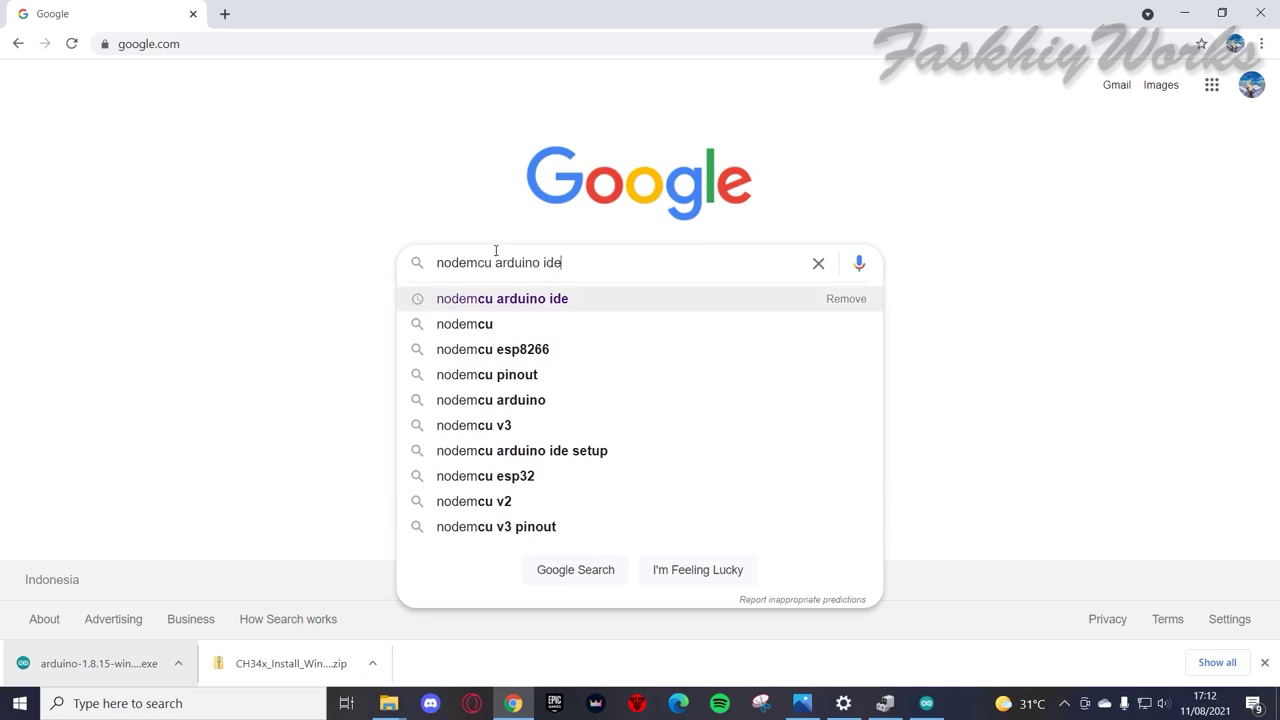
key("Return")
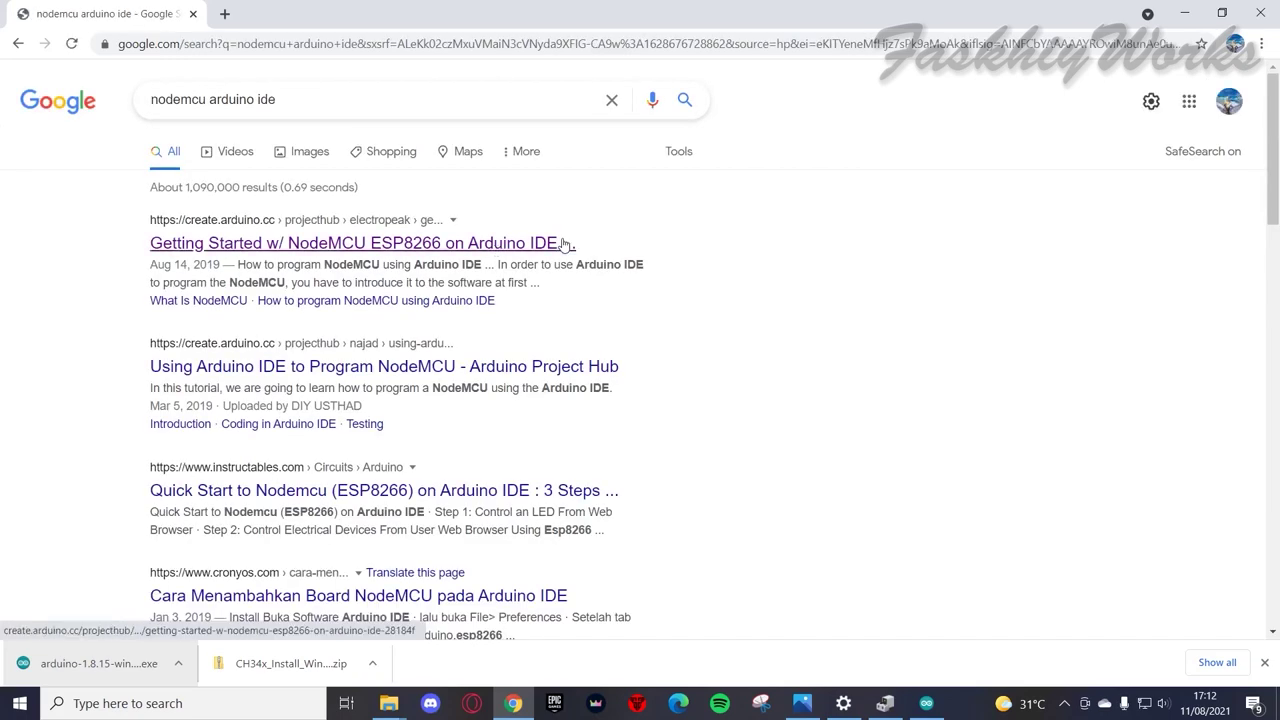